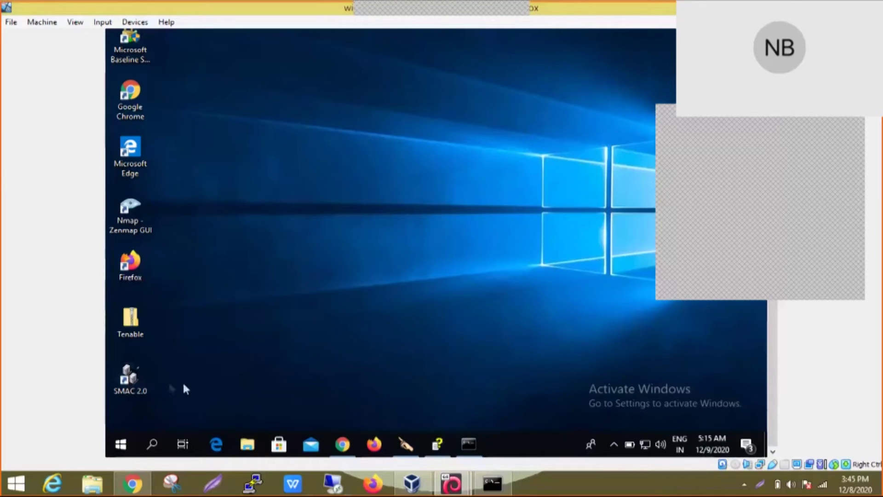
# Step: Run getmac in Command Prompt to list the adapter's MAC addresses
pyautogui.click(469, 444)
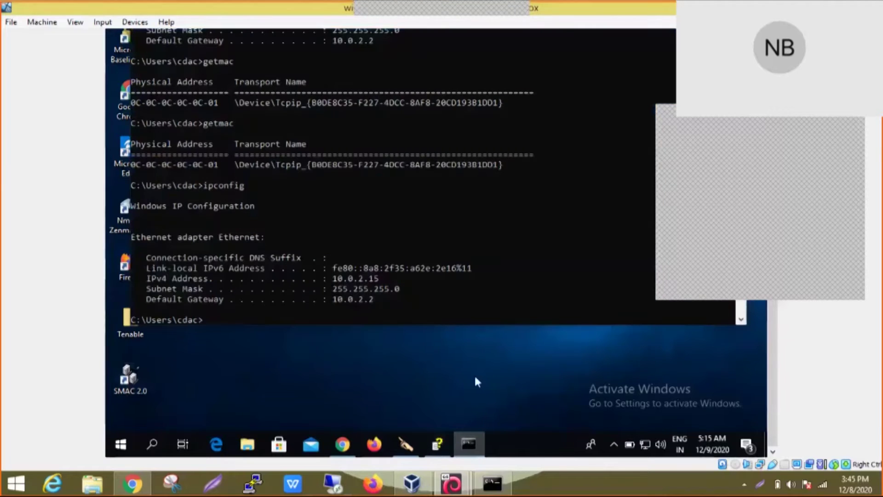
pyautogui.write('getmac')
pyautogui.press('Return')
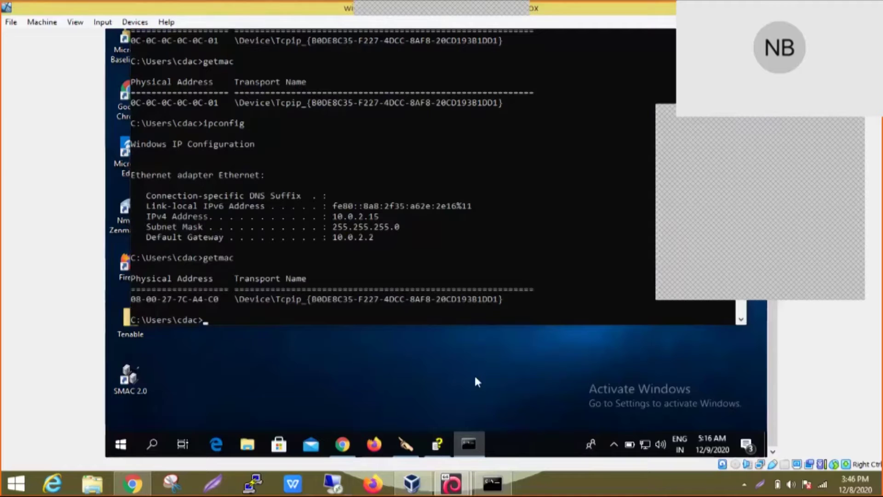
# Step: Select the MAC address 08-00-27-7C-A4-C0 in the output, then minimize the console
pyautogui.moveTo(777, 382); pyautogui.dragTo(775, 336)
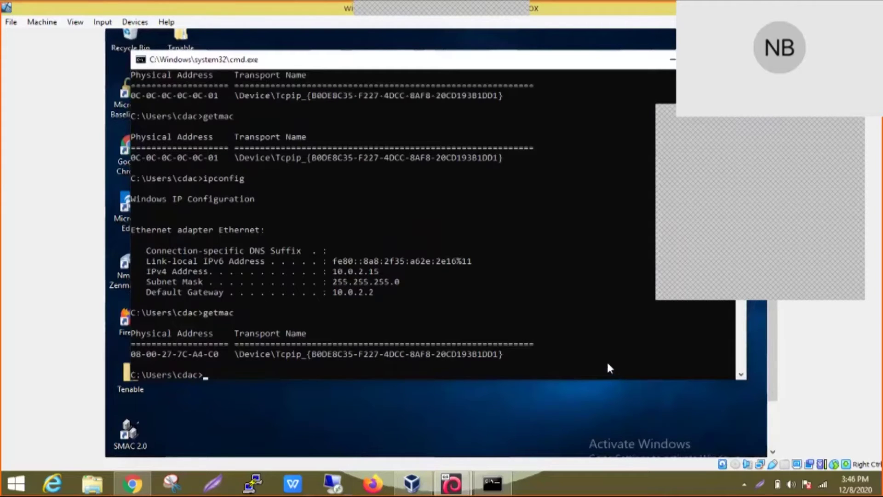
pyautogui.moveTo(226, 344)
pyautogui.mouseDown()
pyautogui.moveTo(158, 353)
pyautogui.moveTo(214, 355)
pyautogui.mouseUp()
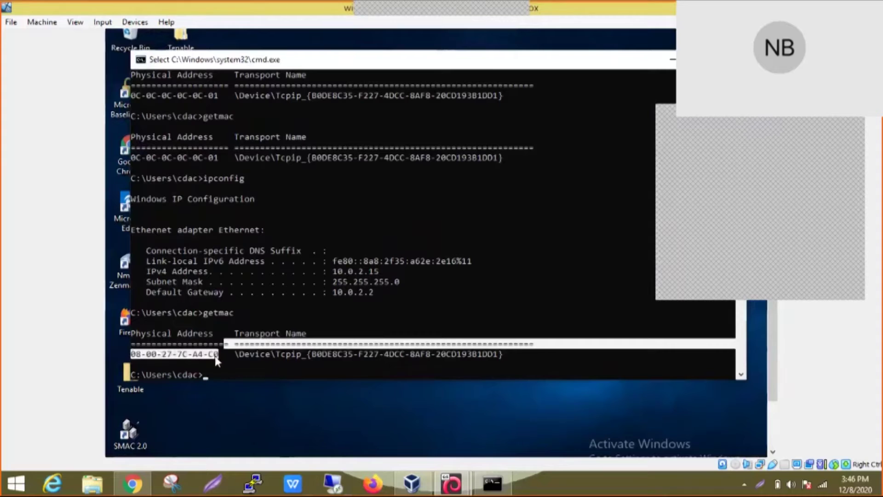
pyautogui.click(251, 398)
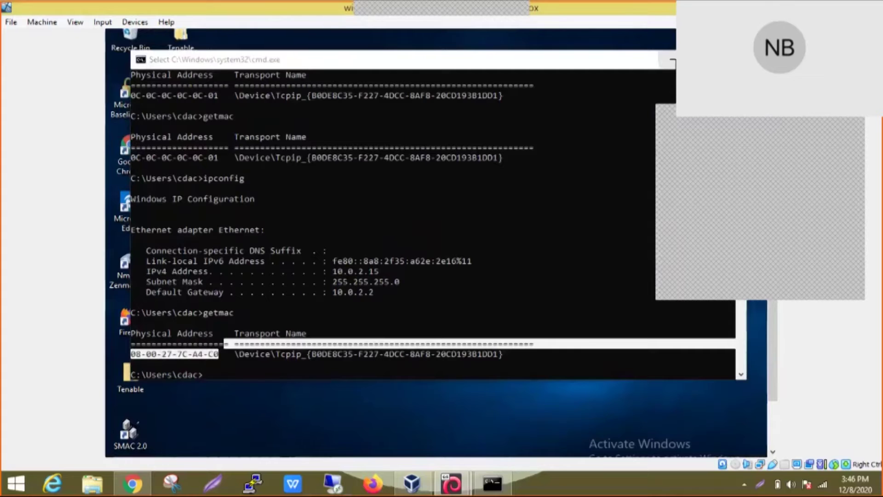
pyautogui.click(673, 59)
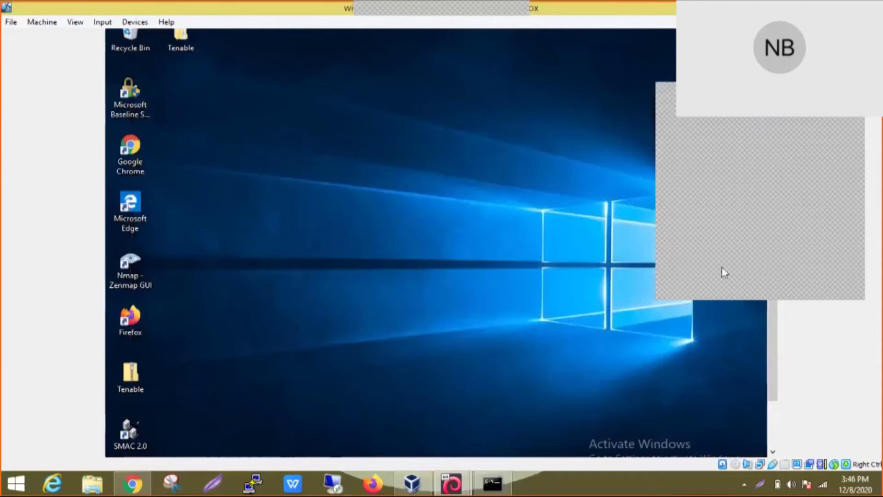
# Step: Run the SMAC 2.0 desktop shortcut as administrator and approve the User Account Control prompt
pyautogui.moveTo(772, 365); pyautogui.dragTo(777, 418)
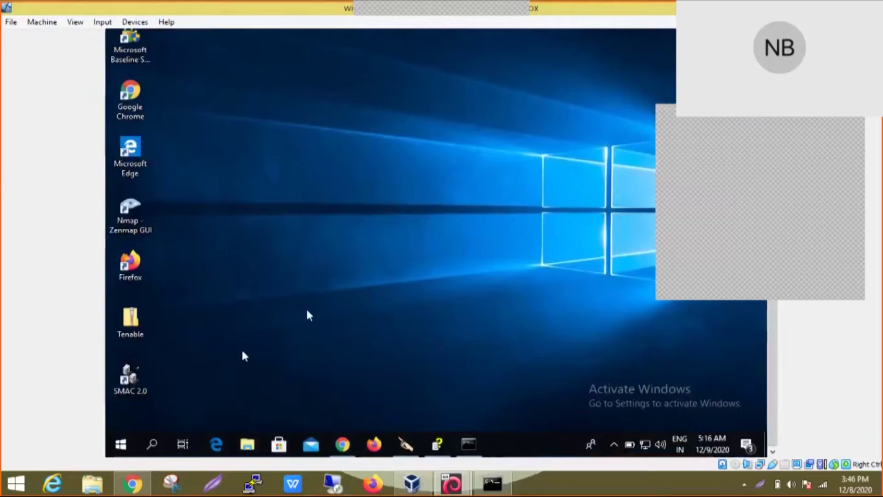
pyautogui.click(130, 374)
pyautogui.rightClick(130, 374)
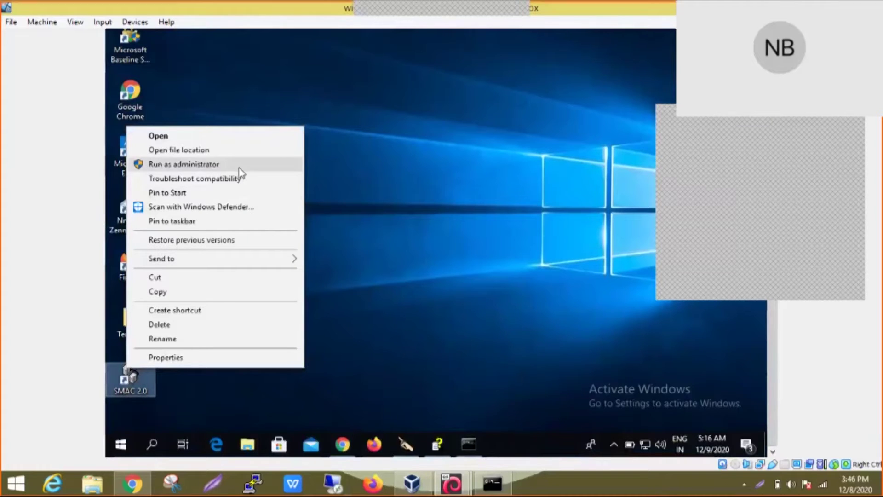
pyautogui.click(279, 165)
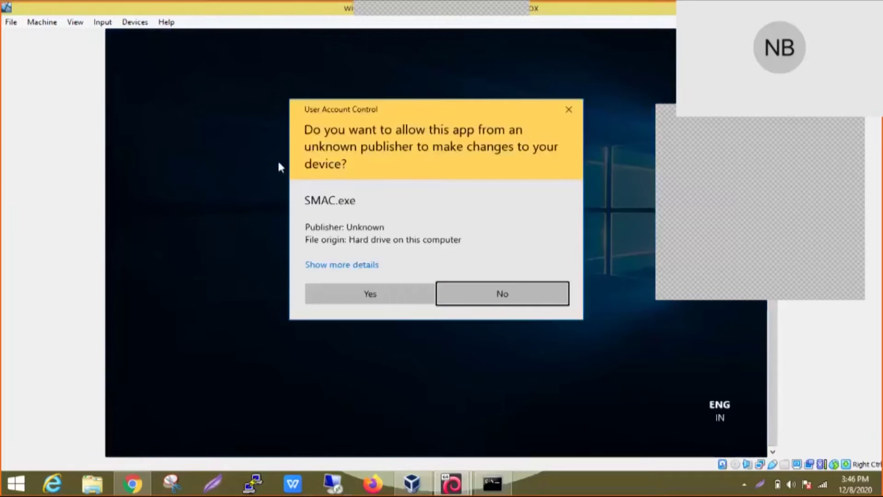
pyautogui.click(403, 291)
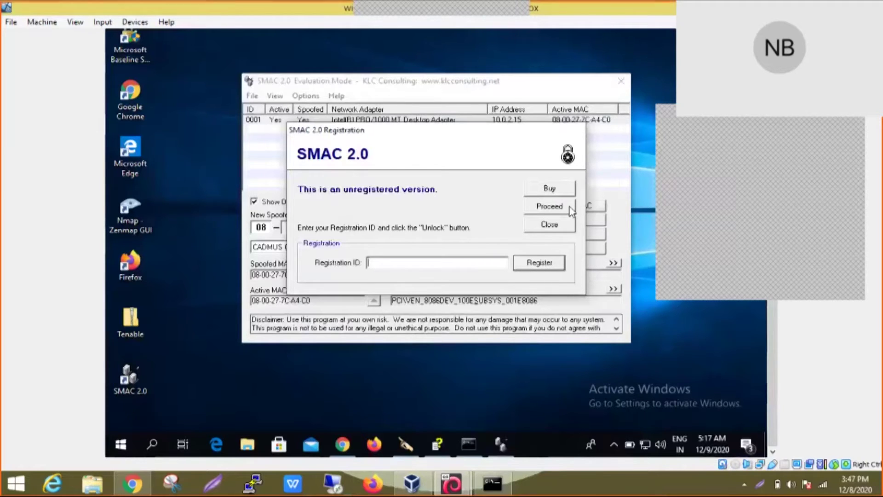
# Step: Proceed past the registration notice and randomize the new spoofed MAC to 08-00-27-C5-F8-A4
pyautogui.click(569, 206)
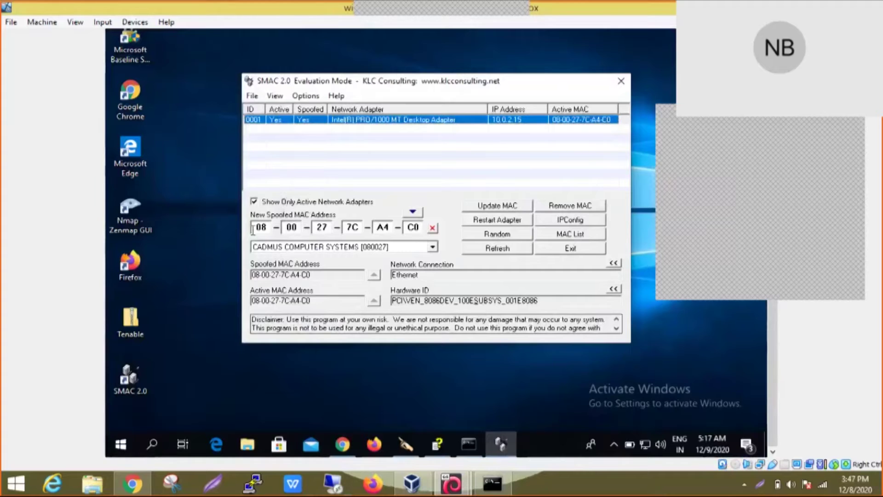
pyautogui.press('Tab')
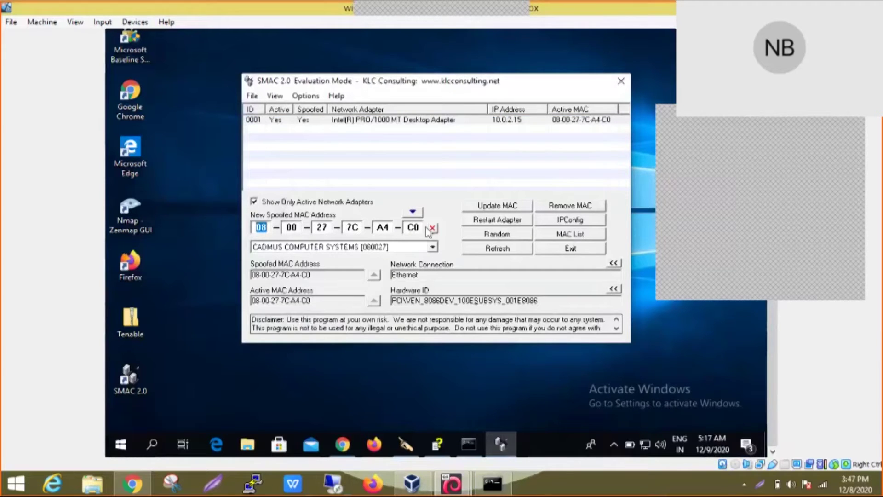
pyautogui.press('Tab')
pyautogui.press('Tab')
pyautogui.press('Tab')
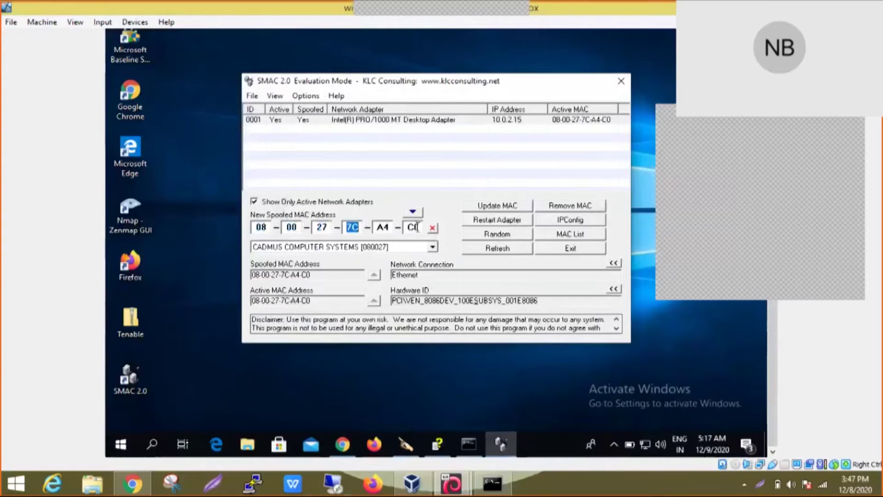
pyautogui.doubleClick(417, 227)
pyautogui.click(466, 234)
pyautogui.click(474, 237)
pyautogui.click(474, 237)
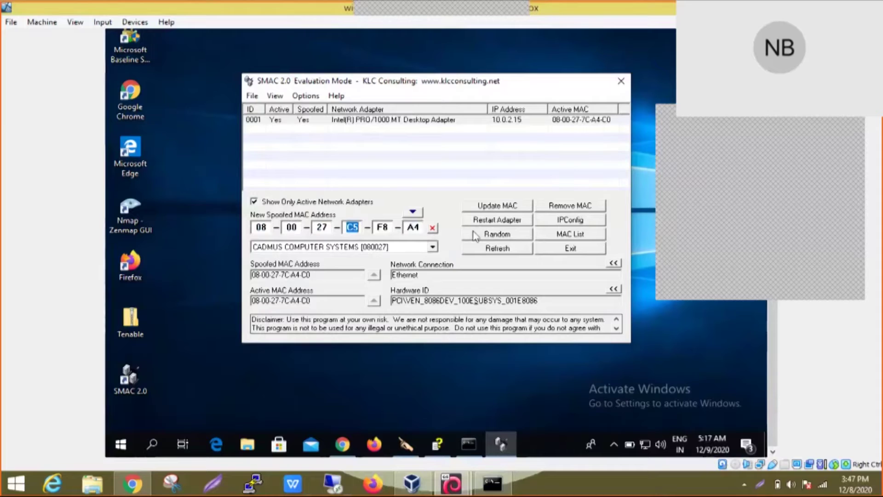
# Step: Update the adapter's MAC, accept the evaluation-mode warning, and acknowledge the completed restart
pyautogui.click(480, 207)
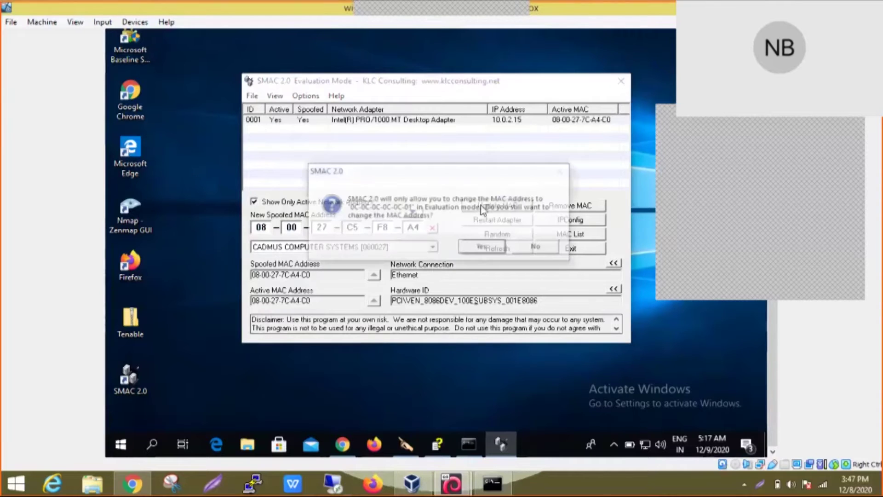
pyautogui.click(476, 252)
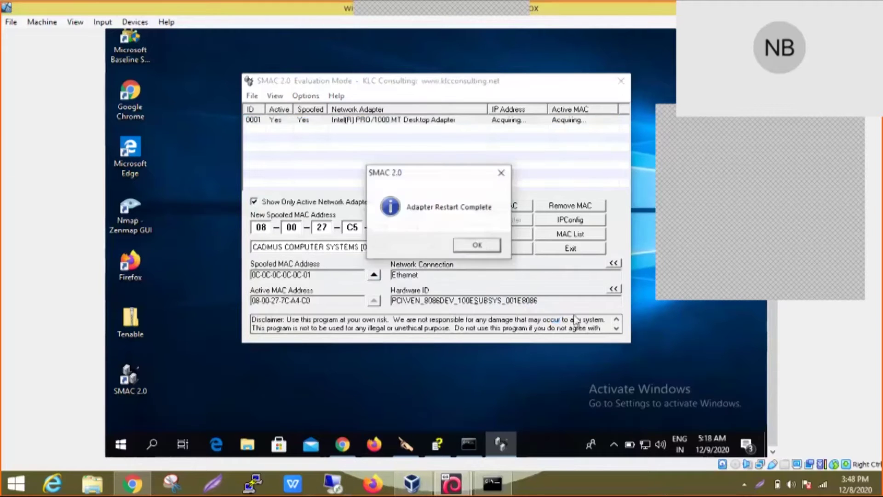
pyautogui.click(477, 244)
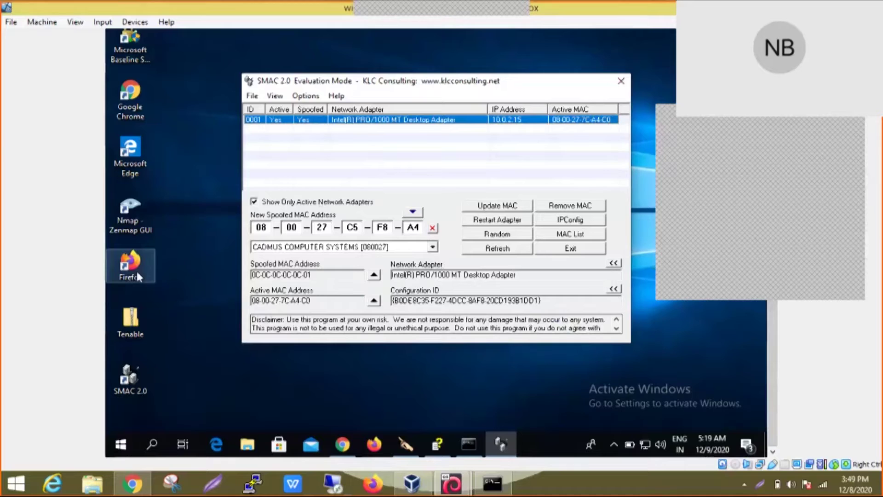
# Step: Dismiss the restart confirmation and bring up the Windows Start menu
pyautogui.click(230, 306)
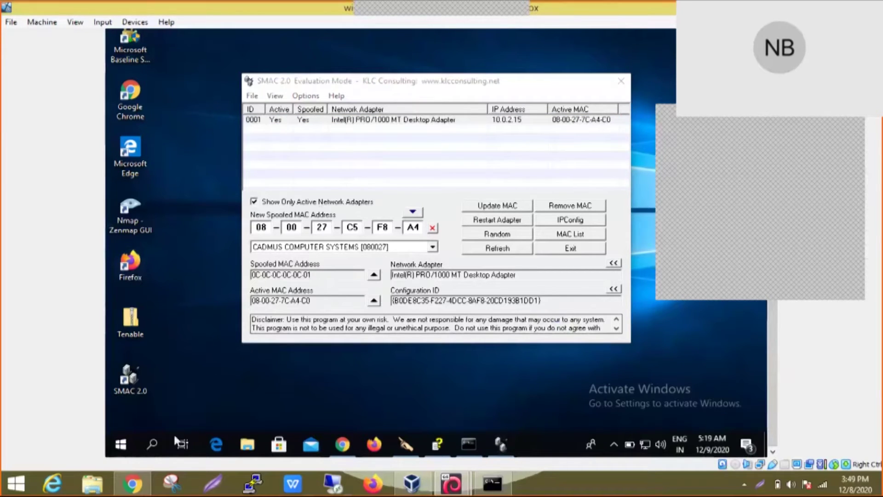
pyautogui.click(119, 442)
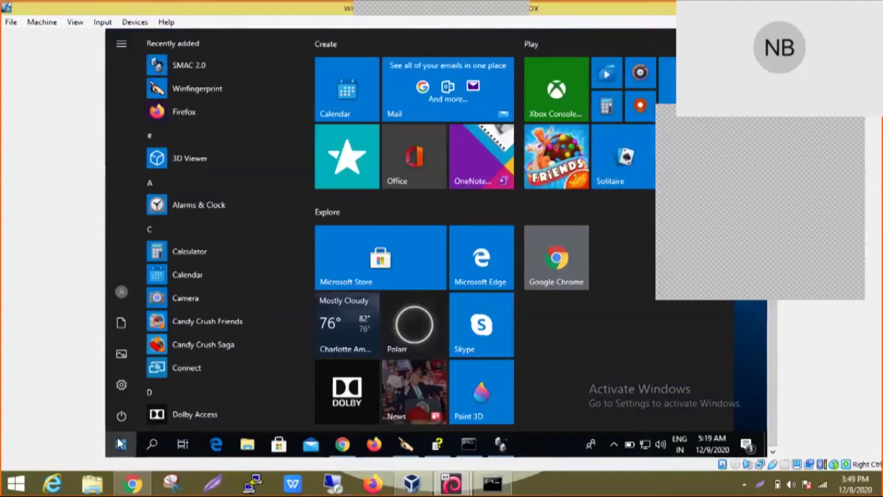
# Step: Open Network Connections with ncpa.cpl from the Start search
pyautogui.write('cmd')
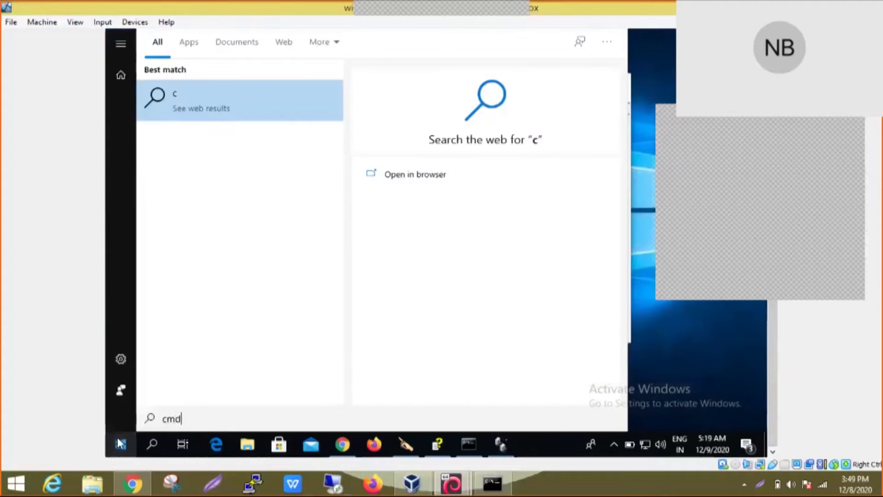
pyautogui.press('BackSpace')
pyautogui.press('BackSpace')
pyautogui.press('BackSpace')
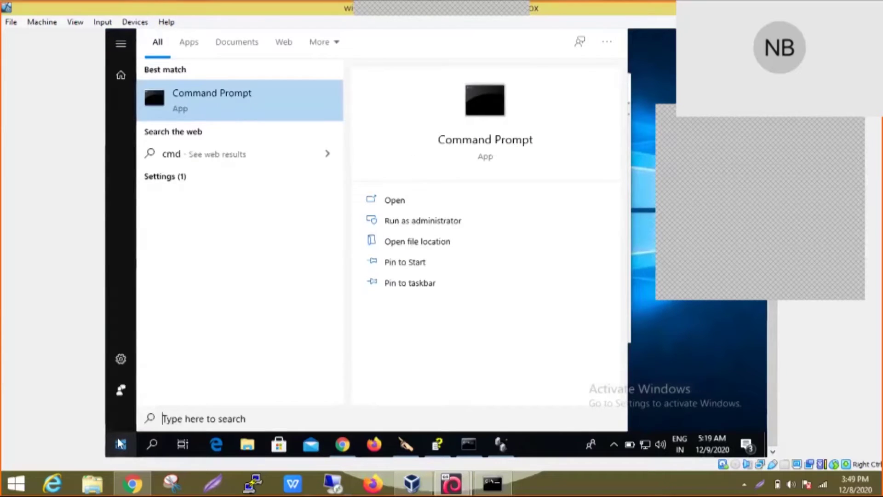
pyautogui.write('ncp')
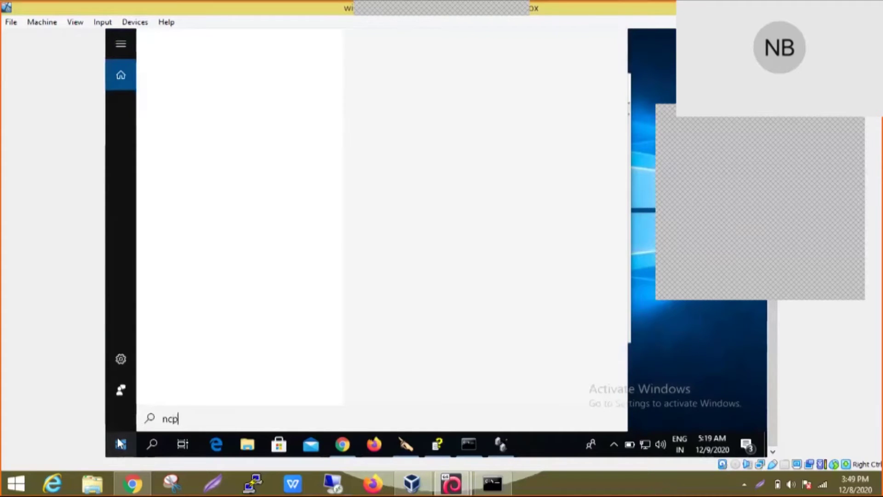
pyautogui.write('a.cp')
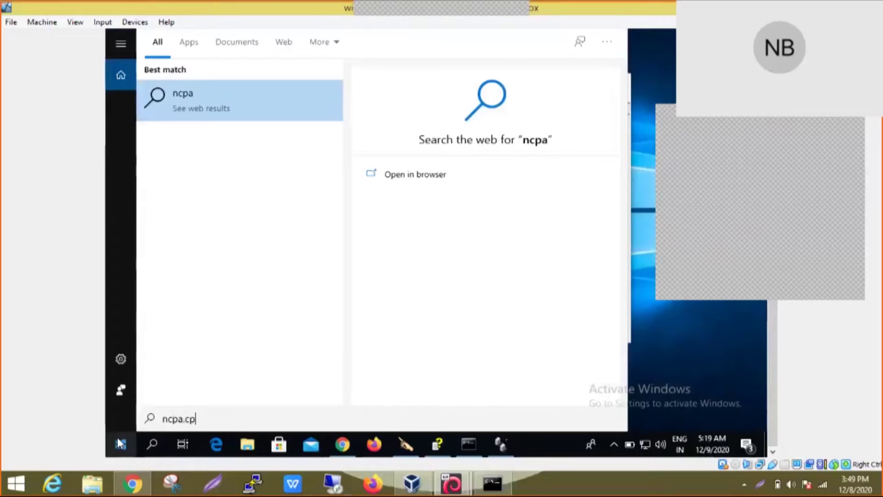
pyautogui.write('l')
pyautogui.press('Return')
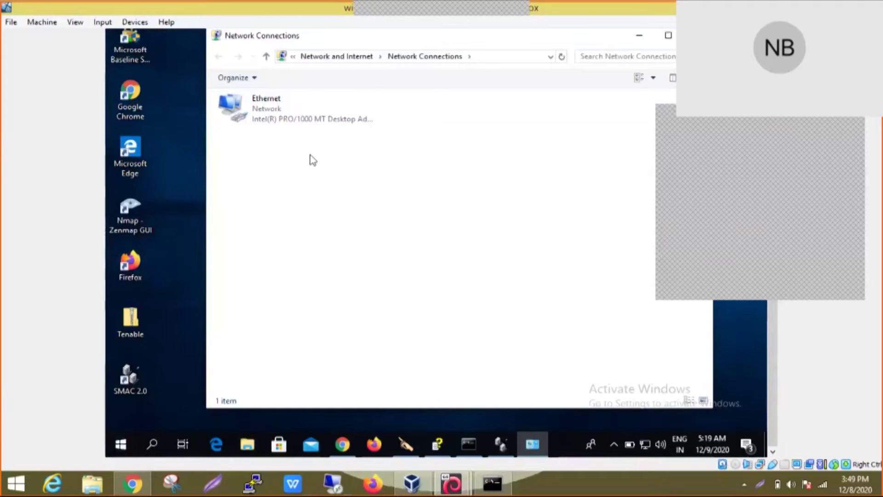
# Step: Open the Ethernet connection's properties and its adapter configuration
pyautogui.rightClick(274, 112)
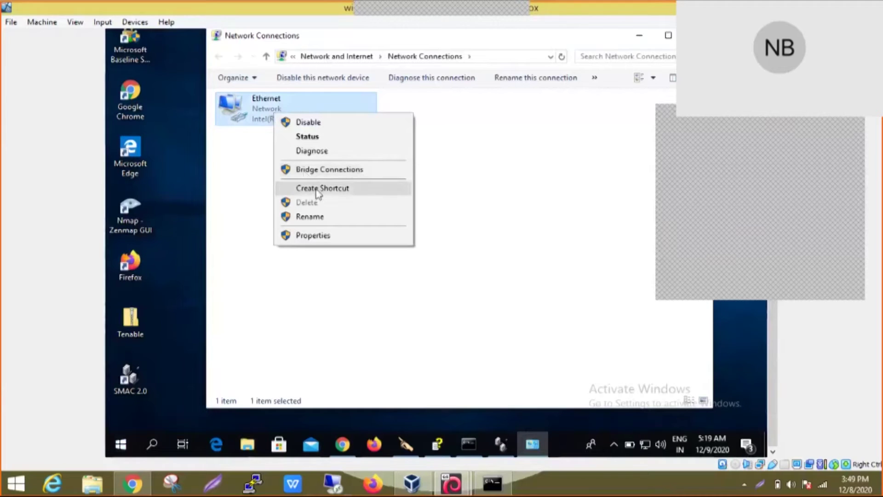
pyautogui.click(312, 256)
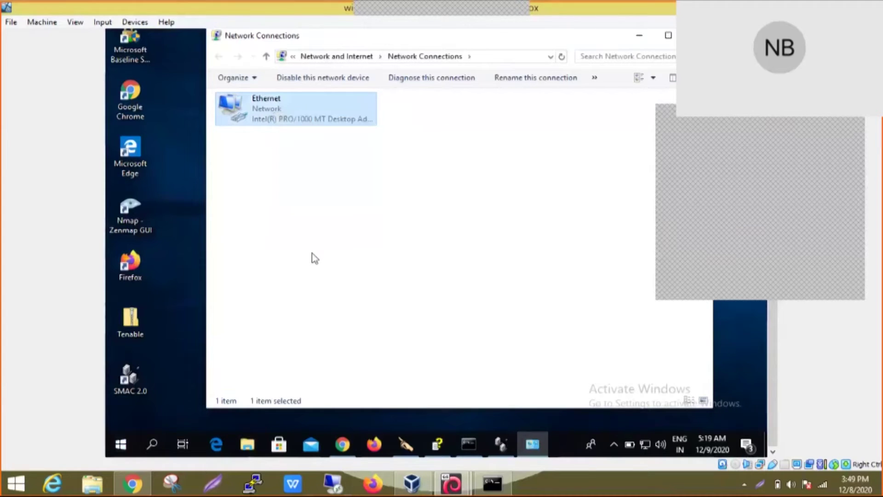
pyautogui.click(313, 255)
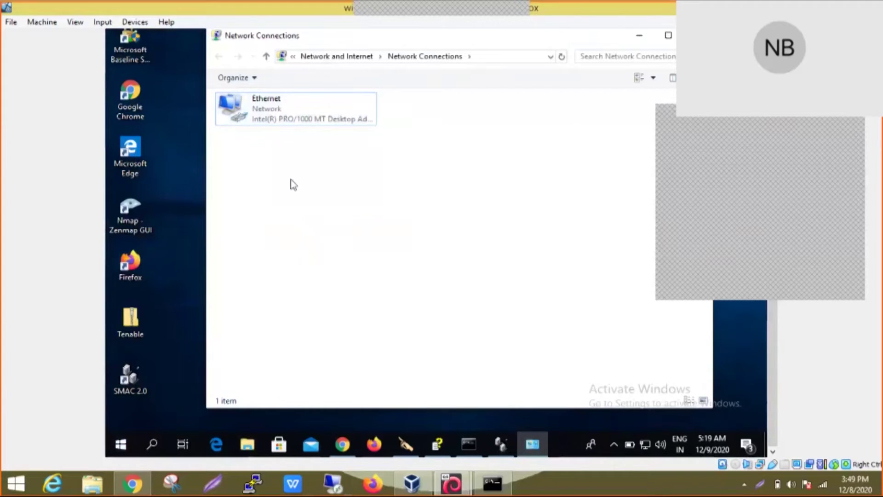
pyautogui.click(258, 107)
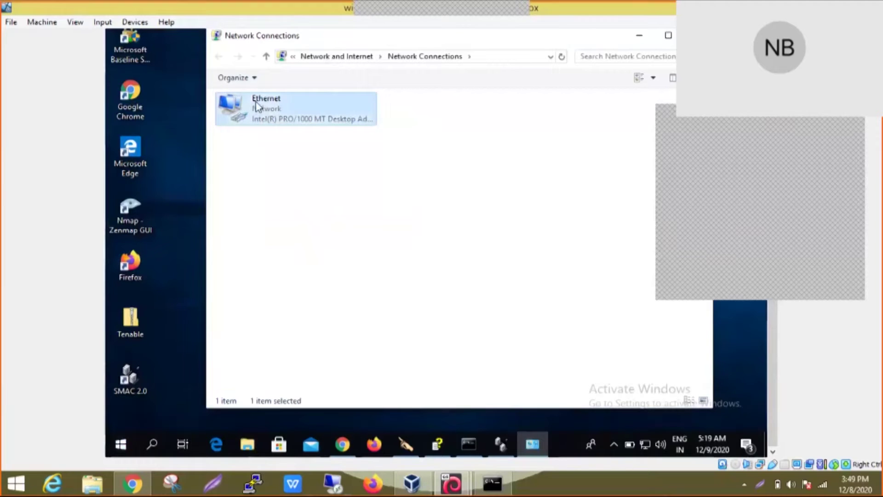
pyautogui.rightClick(258, 106)
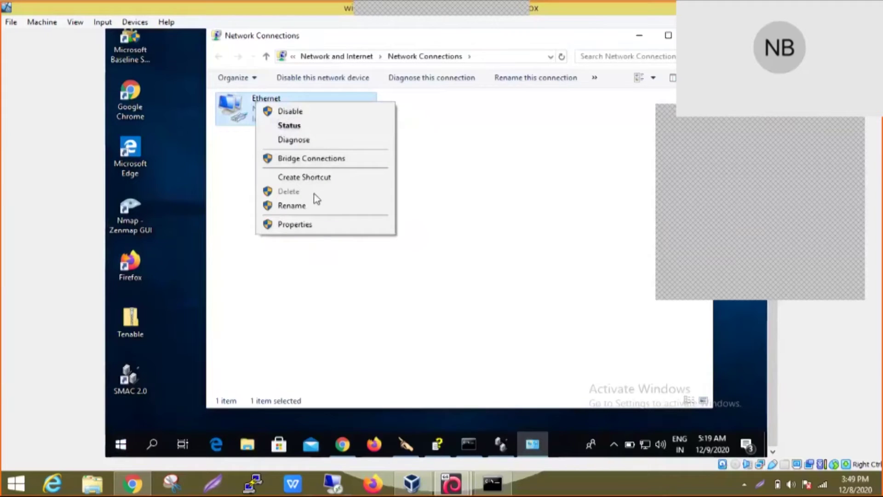
pyautogui.click(303, 224)
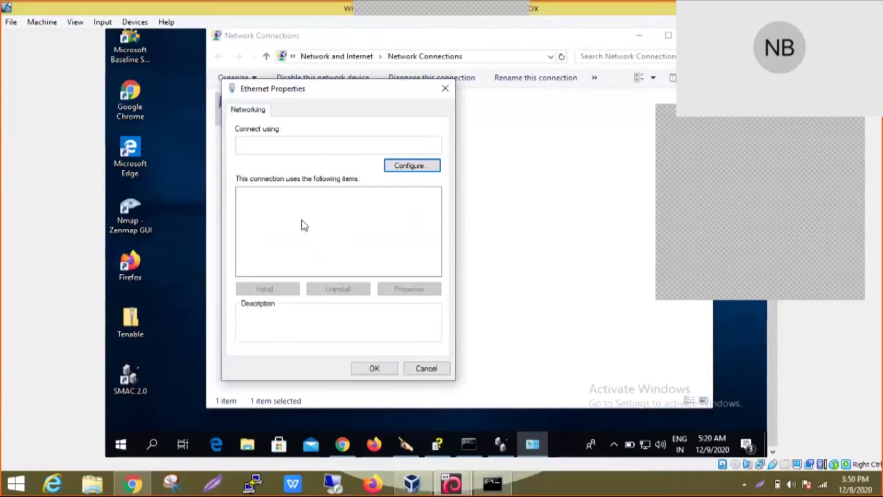
pyautogui.click(400, 173)
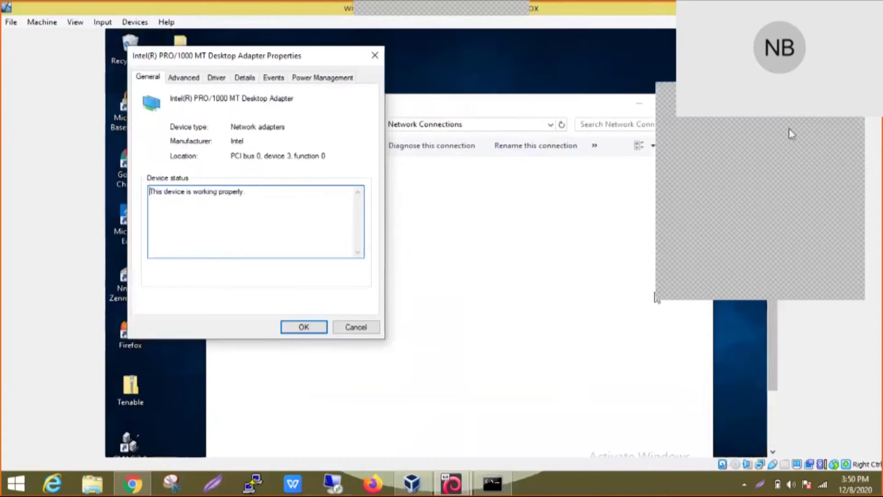
# Step: Under Advanced, select the Locally Administered Address value 0C0C0C0C0C01
pyautogui.click(182, 77)
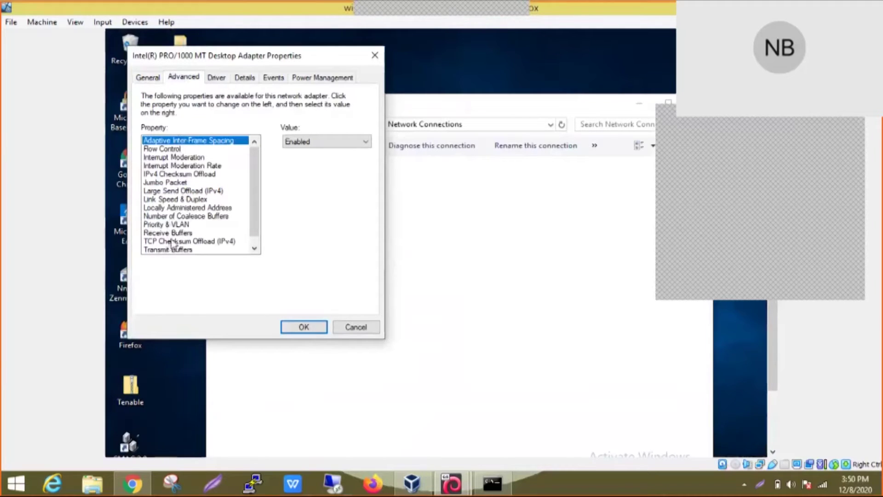
pyautogui.click(177, 200)
pyautogui.click(176, 210)
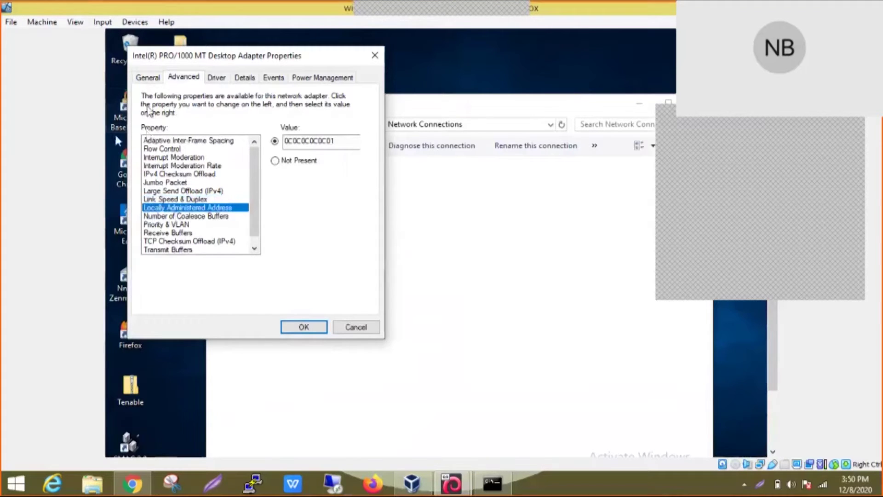
pyautogui.click(317, 141)
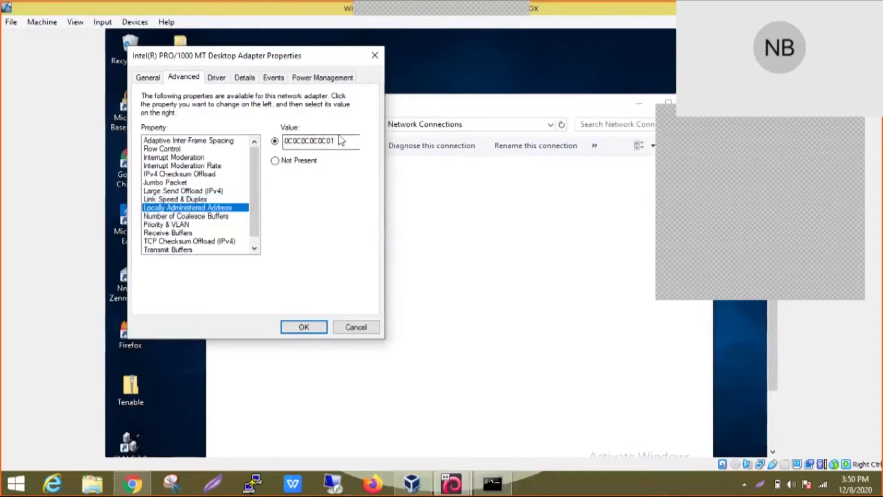
pyautogui.moveTo(338, 140); pyautogui.dragTo(282, 141)
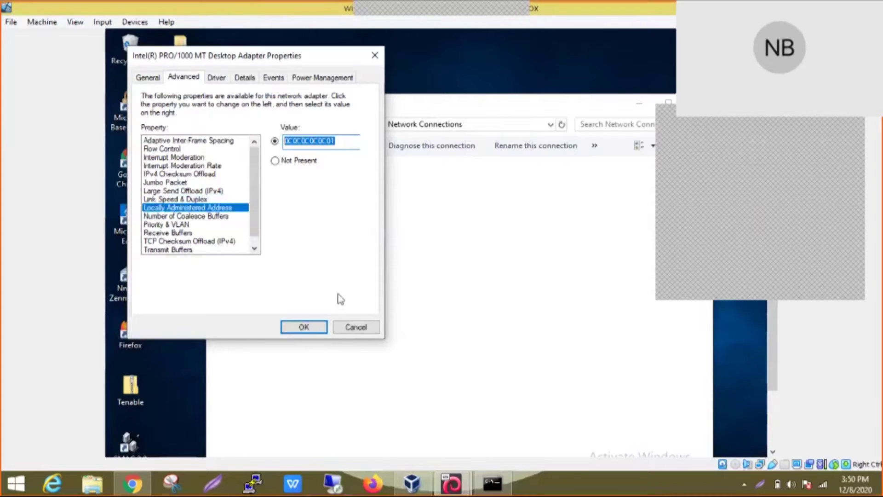
# Step: Cancel the adapter properties, then close Network Connections and SMAC 2.0
pyautogui.click(342, 328)
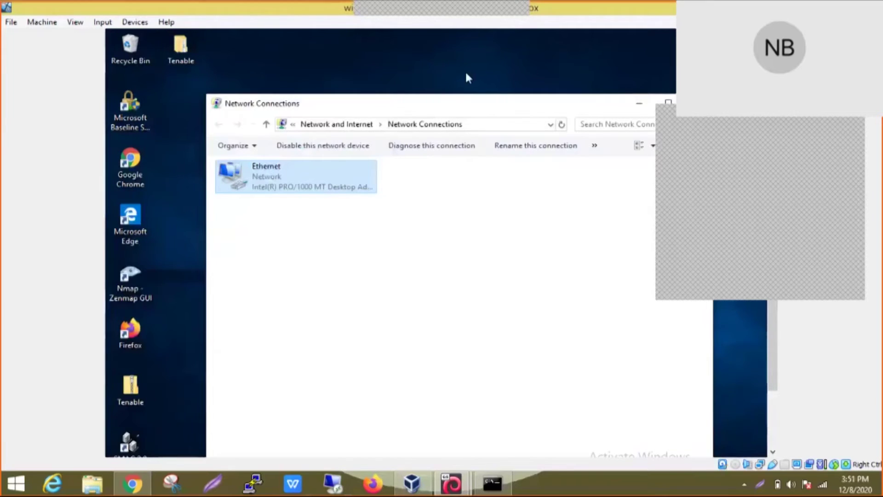
pyautogui.rightClick(478, 104)
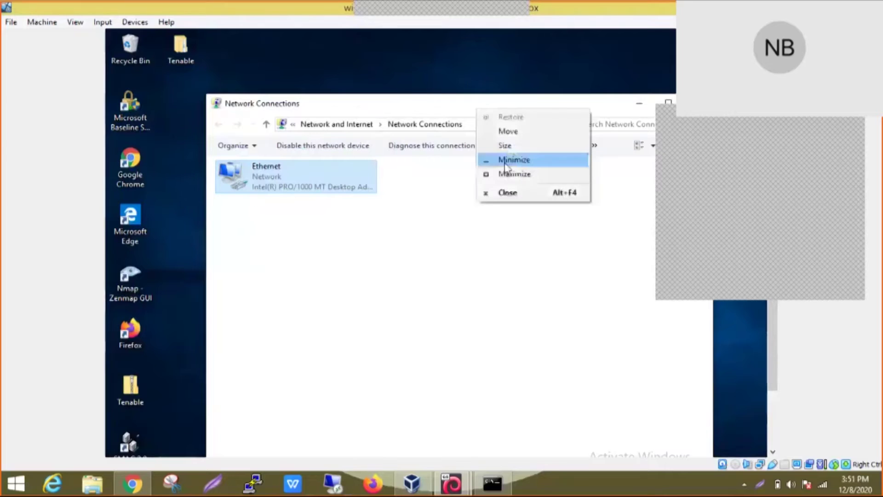
pyautogui.click(508, 193)
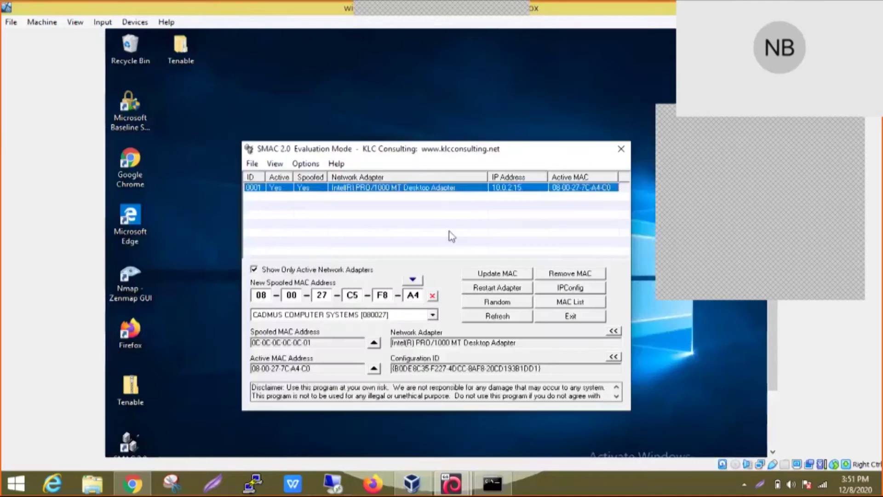
pyautogui.click(621, 149)
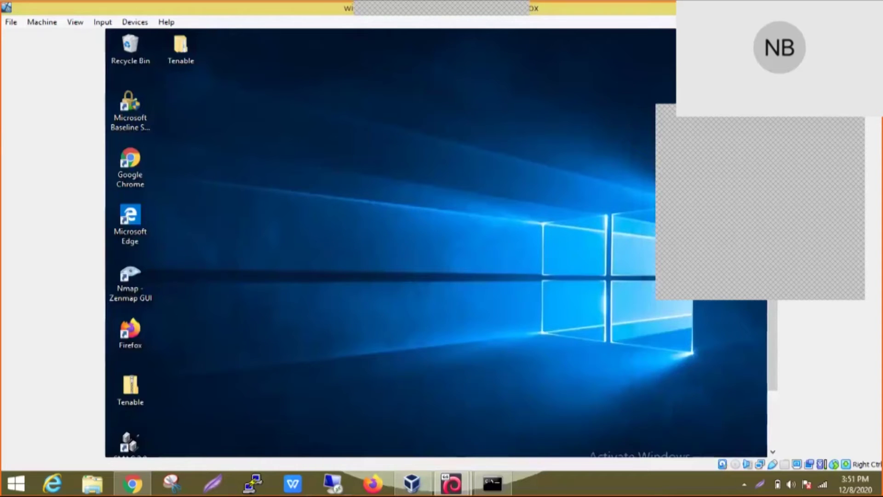
# Step: Restore the Winfingerprint window with the IP range 10.0.2.15 to 10.0.2.15
pyautogui.scroll(-3, 777, 375)
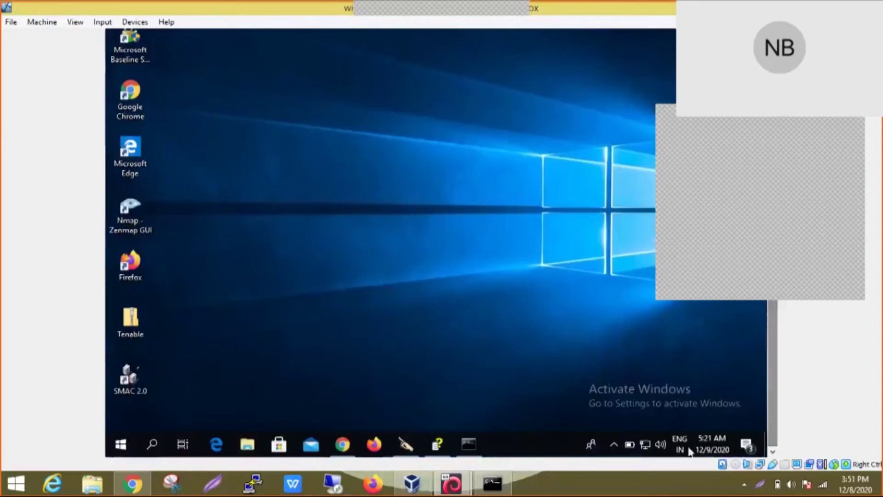
pyautogui.click(400, 446)
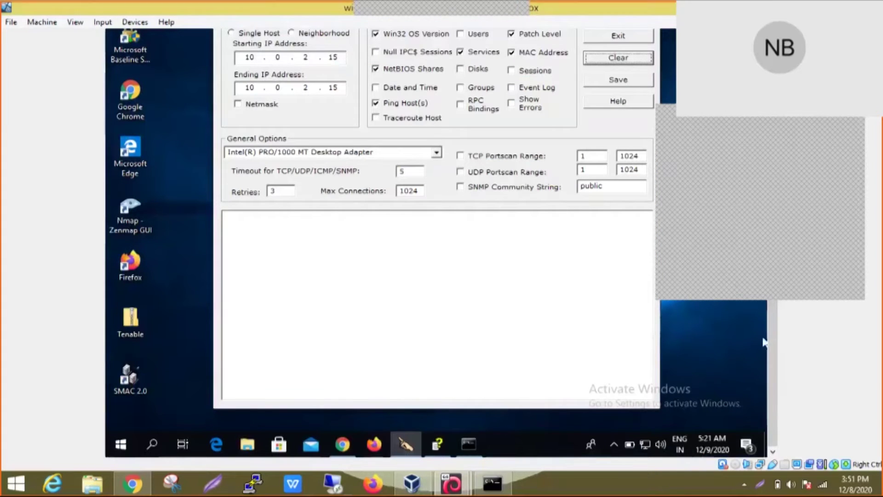
pyautogui.scroll(3, 770, 342)
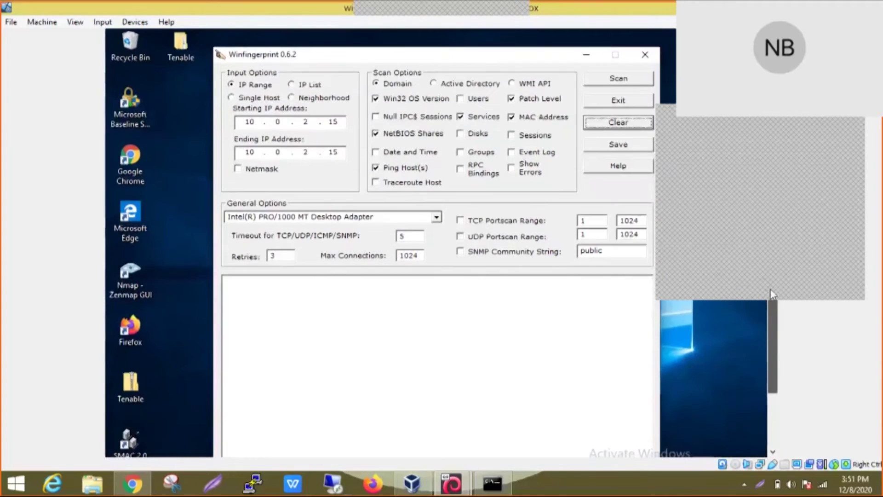
pyautogui.scroll(-1, 775, 298)
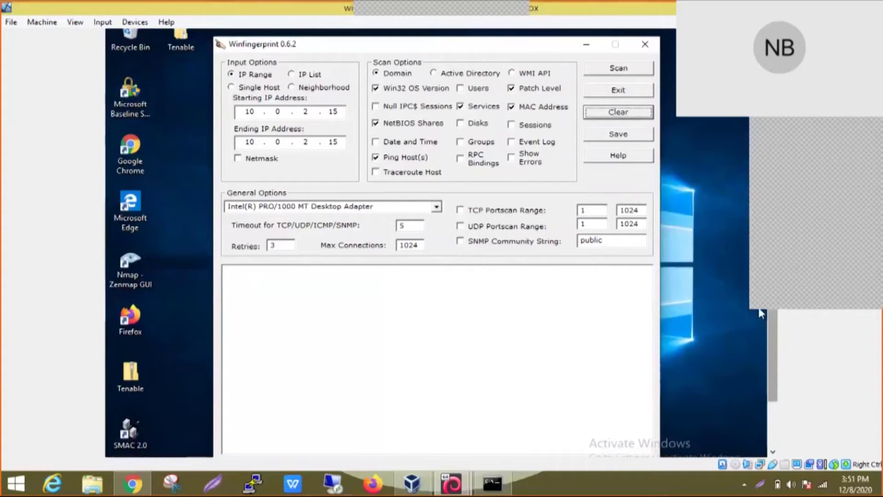
# Step: Check Users and Date and Time, keeping the Intel PRO/1000 MT Desktop Adapter selected
pyautogui.click(260, 111)
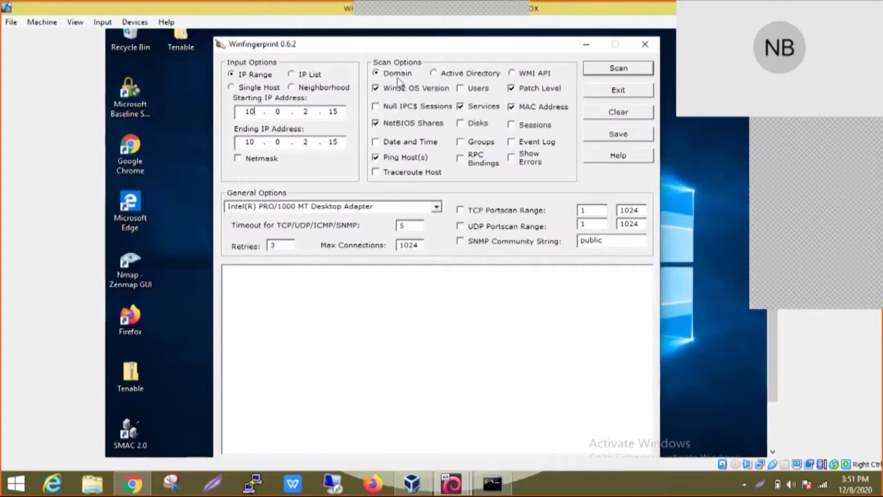
pyautogui.click(460, 90)
pyautogui.click(376, 142)
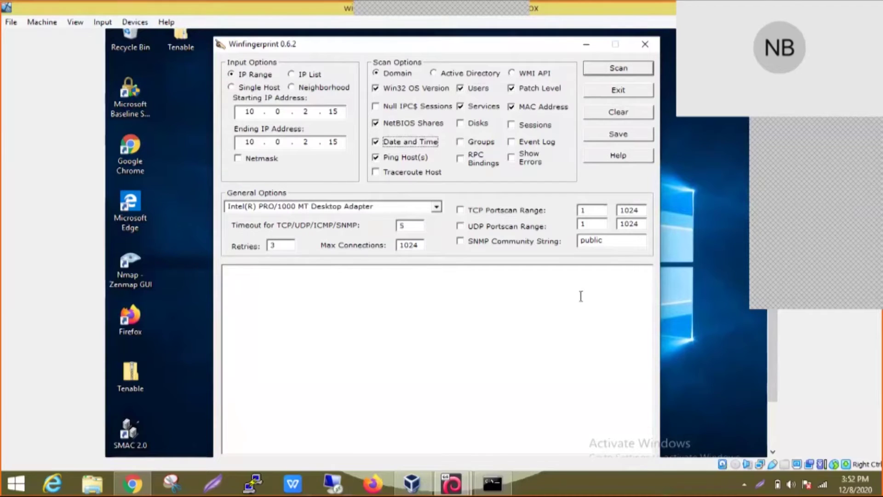
pyautogui.click(437, 206)
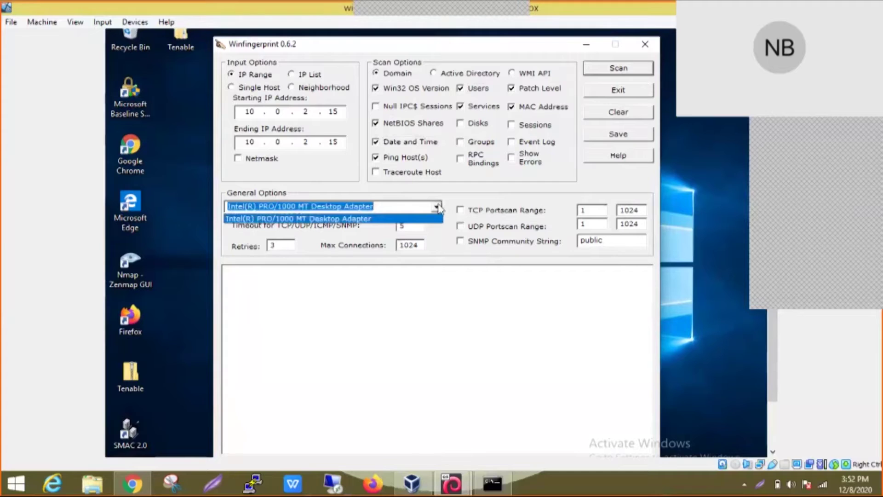
pyautogui.click(437, 206)
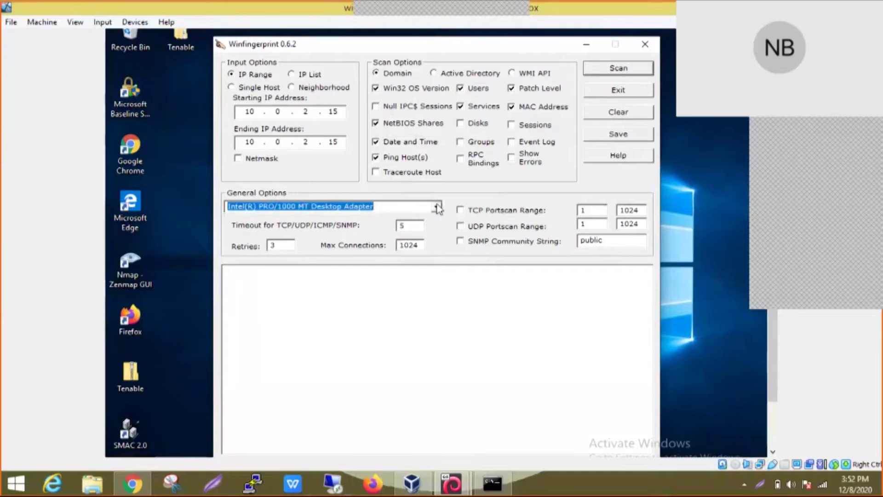
pyautogui.click(416, 225)
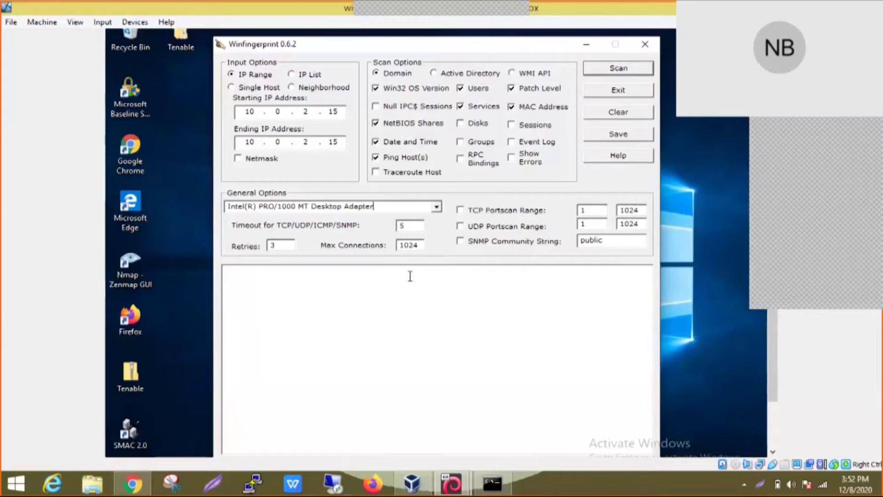
# Step: Run the scan on 10.0.2.15 and read through the IP address and NetBIOS shares results
pyautogui.click(639, 72)
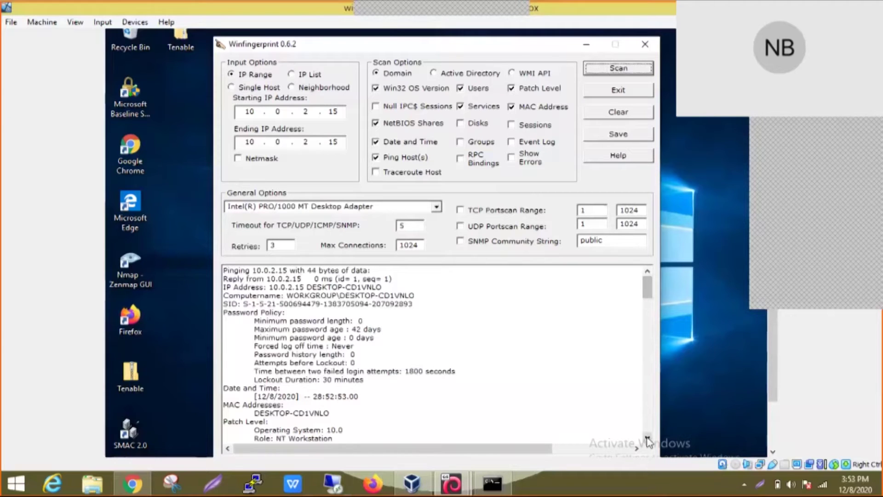
pyautogui.click(647, 438)
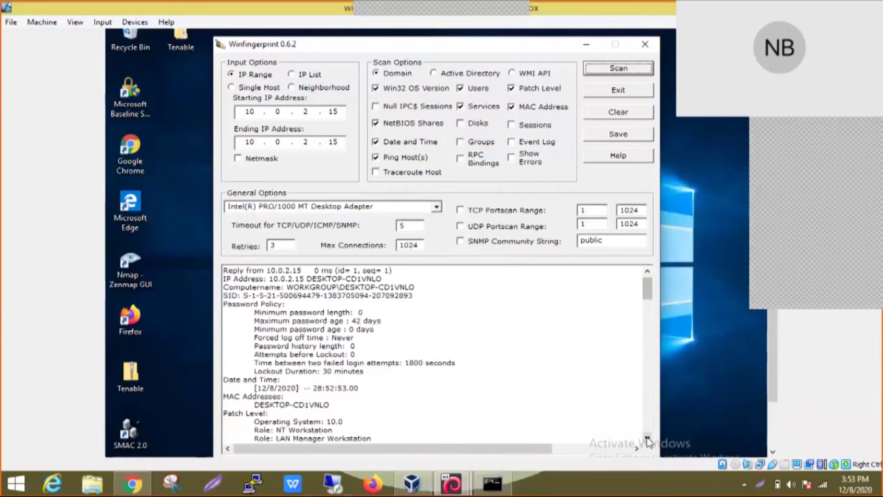
pyautogui.click(647, 438)
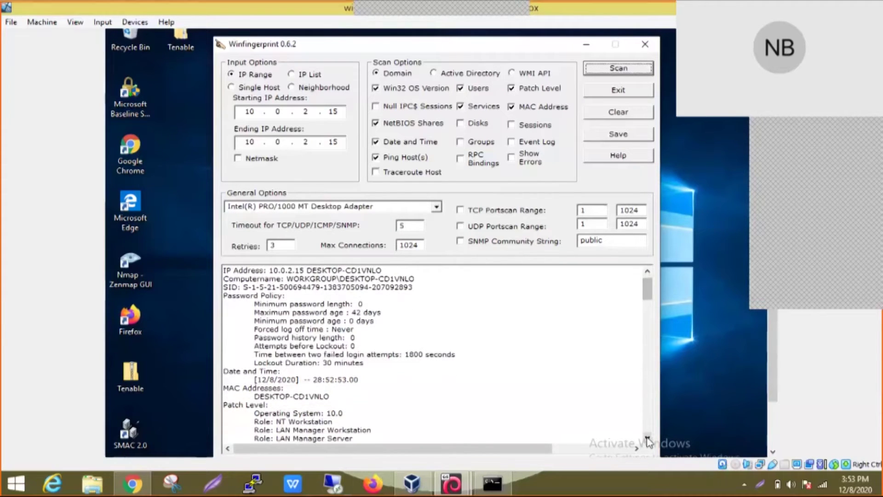
pyautogui.click(648, 438)
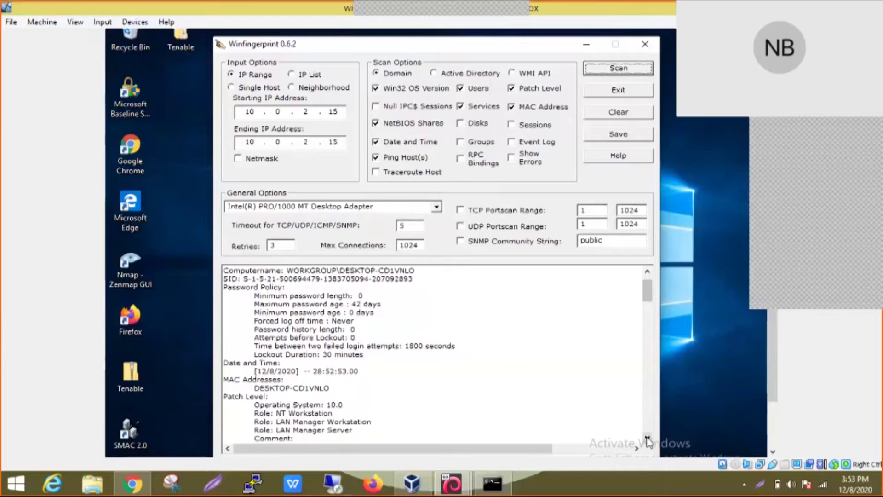
pyautogui.click(647, 271)
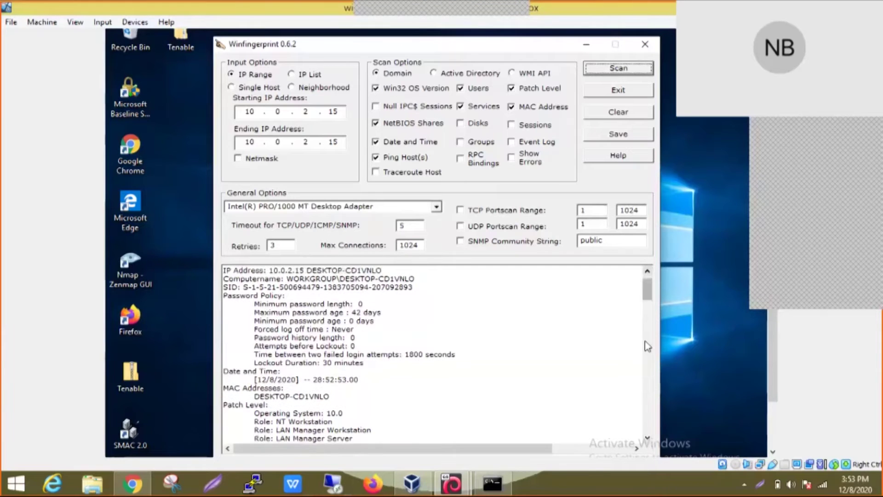
pyautogui.click(648, 437)
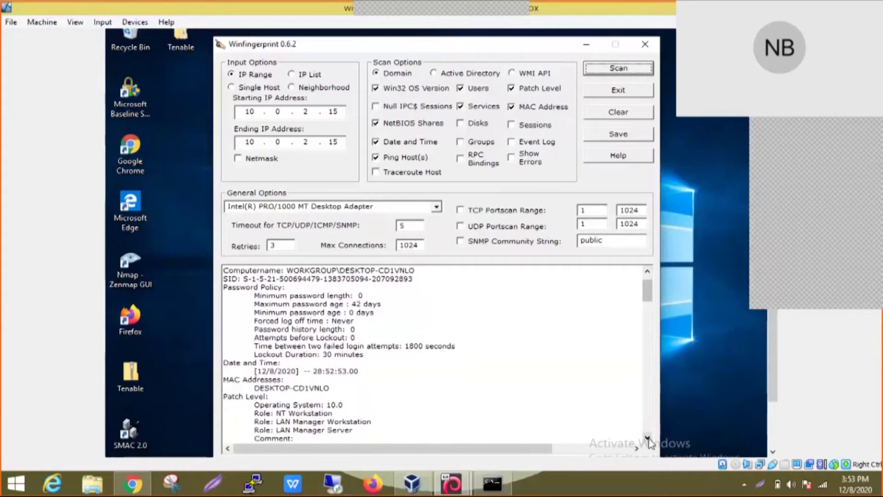
pyautogui.click(647, 437)
pyautogui.click(647, 438)
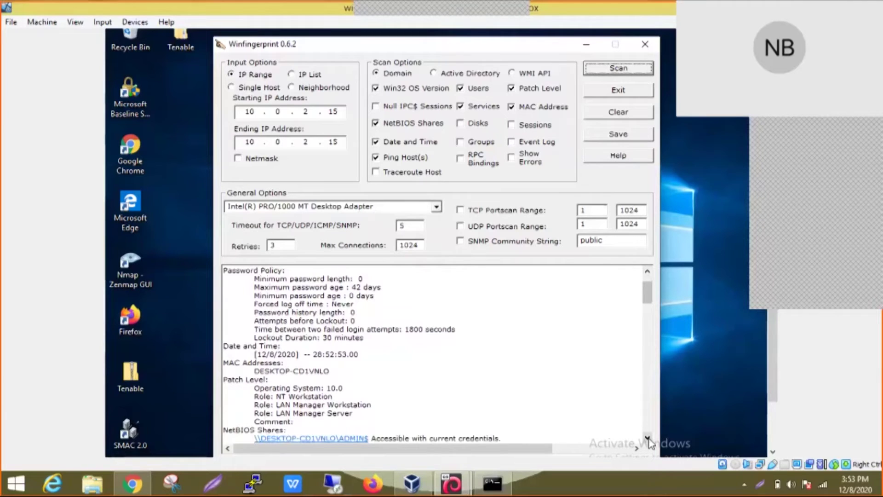
pyautogui.click(647, 438)
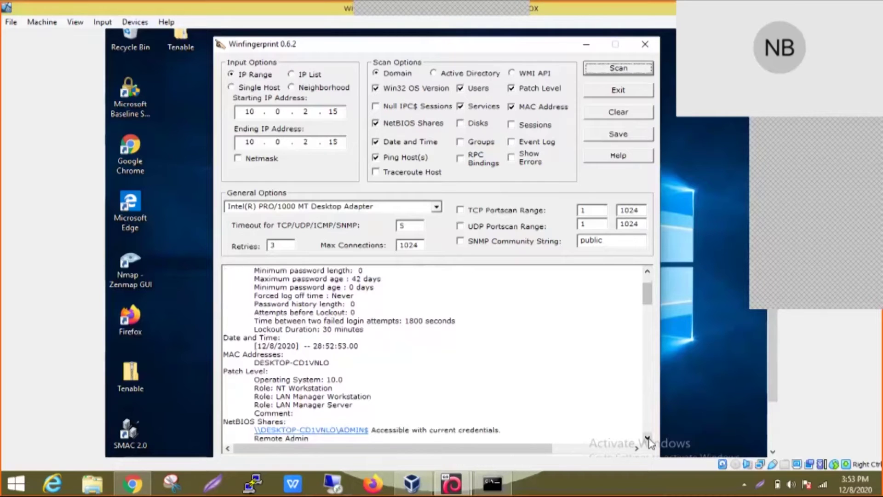
pyautogui.click(647, 439)
pyautogui.click(648, 438)
pyautogui.click(647, 438)
pyautogui.click(647, 438)
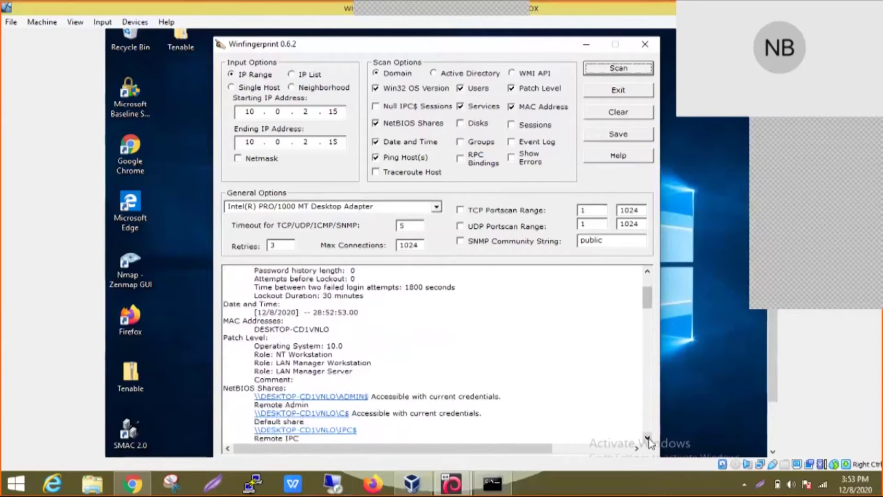
# Step: Scroll through the first part of the Services list, from Base Filtering Engine to EventLog
pyautogui.click(648, 438)
pyautogui.click(647, 438)
pyautogui.click(648, 439)
pyautogui.click(647, 438)
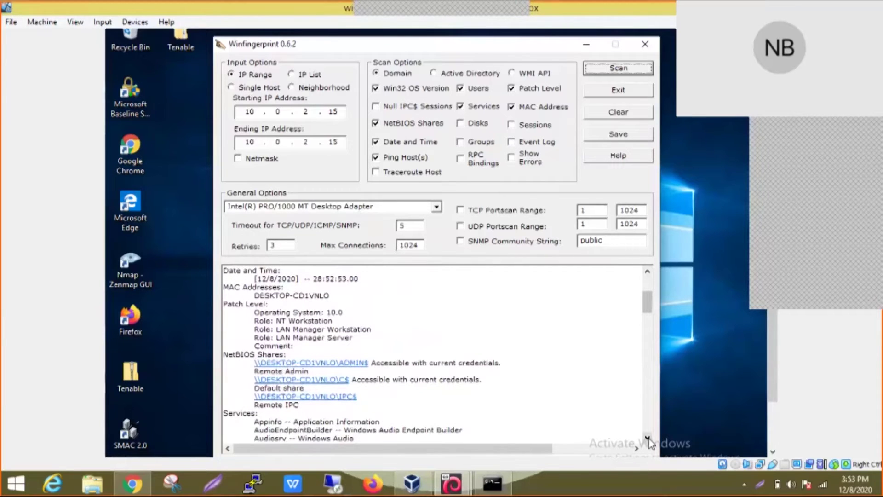
pyautogui.click(647, 438)
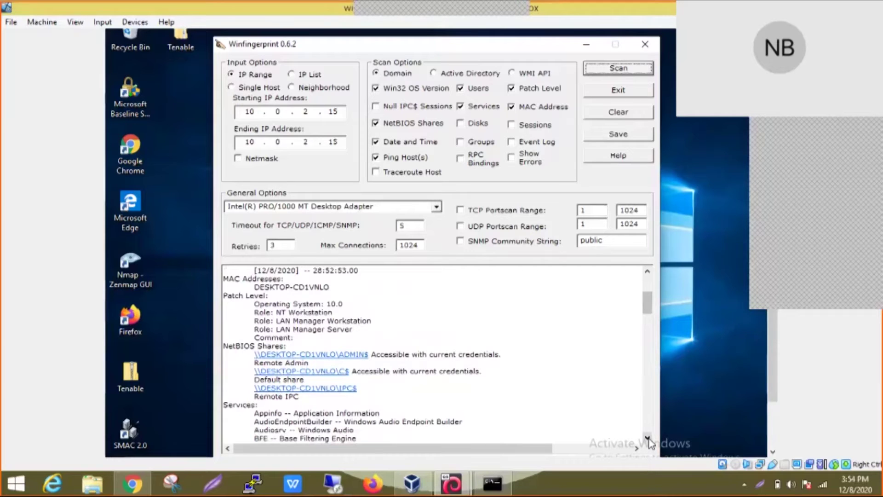
pyautogui.click(648, 438)
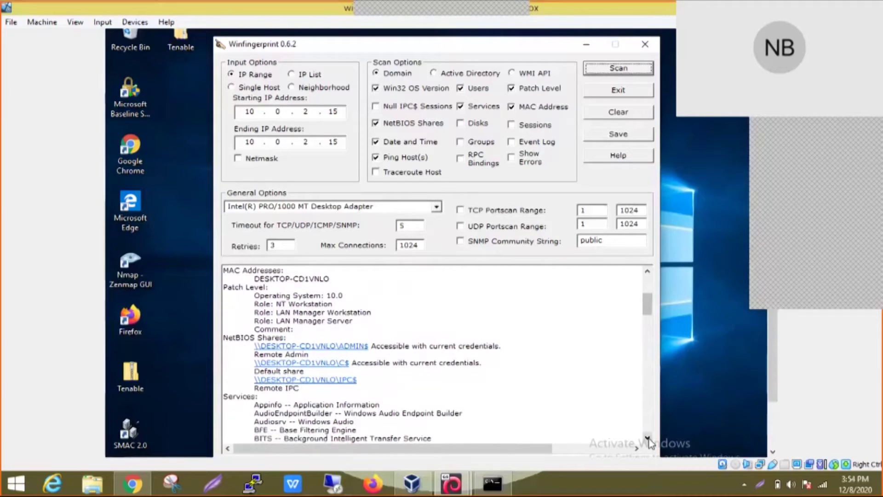
pyautogui.click(647, 438)
pyautogui.click(648, 438)
pyautogui.click(647, 438)
pyautogui.click(648, 438)
pyautogui.click(648, 438)
pyautogui.click(648, 438)
pyautogui.click(647, 438)
pyautogui.click(647, 438)
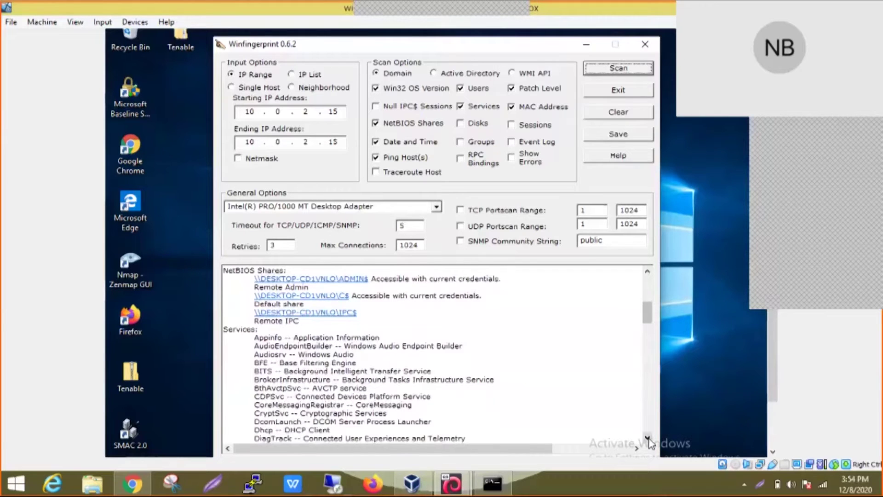
pyautogui.click(647, 438)
pyautogui.click(647, 439)
pyautogui.click(648, 439)
pyautogui.click(647, 438)
pyautogui.click(647, 438)
pyautogui.click(647, 438)
pyautogui.click(648, 438)
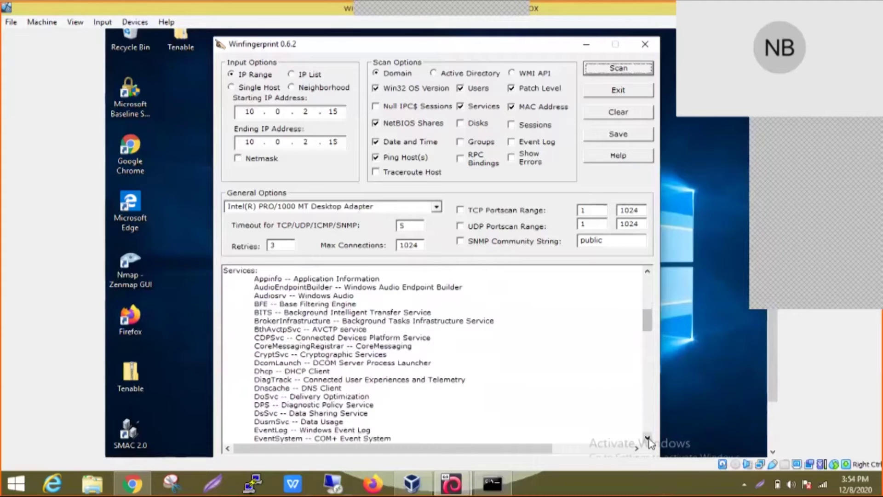
# Step: Continue through the remaining services past WdNisSvc to the last entries
pyautogui.click(647, 438)
pyautogui.click(648, 438)
pyautogui.click(648, 438)
pyautogui.click(648, 438)
pyautogui.click(647, 438)
pyautogui.click(647, 439)
pyautogui.click(647, 439)
pyautogui.click(647, 438)
pyautogui.click(647, 438)
pyautogui.click(648, 438)
pyautogui.click(648, 438)
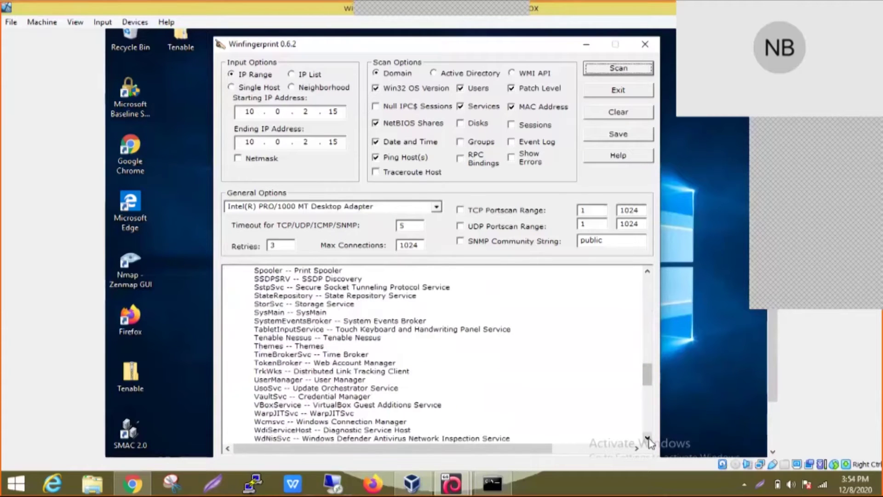
pyautogui.click(648, 438)
pyautogui.click(648, 438)
pyautogui.click(647, 438)
pyautogui.click(647, 438)
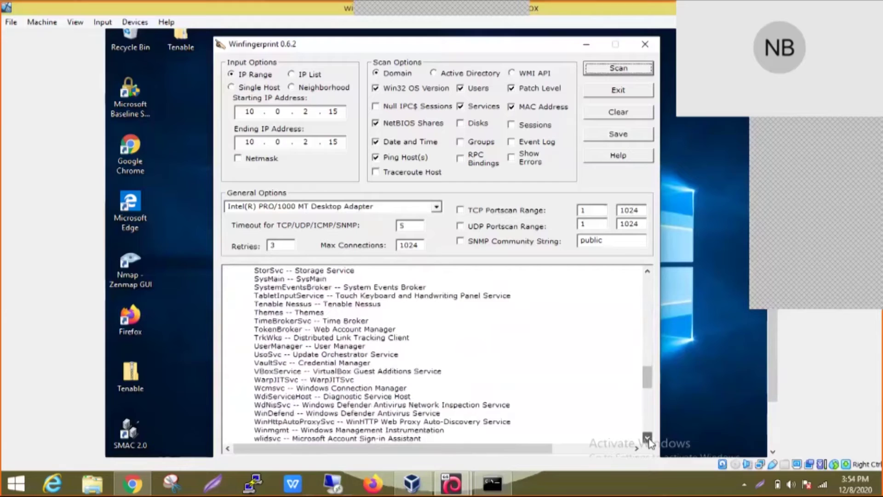
pyautogui.click(648, 438)
# Step: Scroll through the Users section, including Guest, to 'Scan completed in 1.29 seconds'
pyautogui.click(647, 438)
pyautogui.click(647, 439)
pyautogui.click(647, 438)
pyautogui.click(648, 438)
pyautogui.click(647, 439)
pyautogui.click(648, 438)
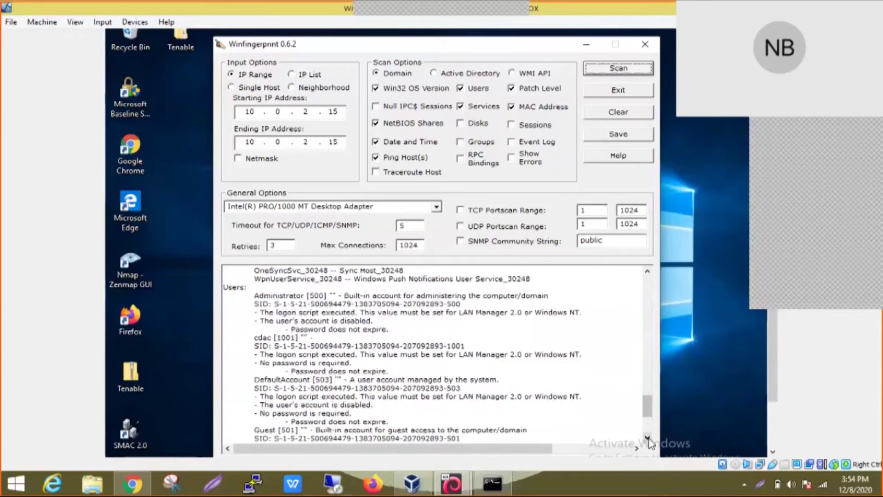
pyautogui.click(647, 438)
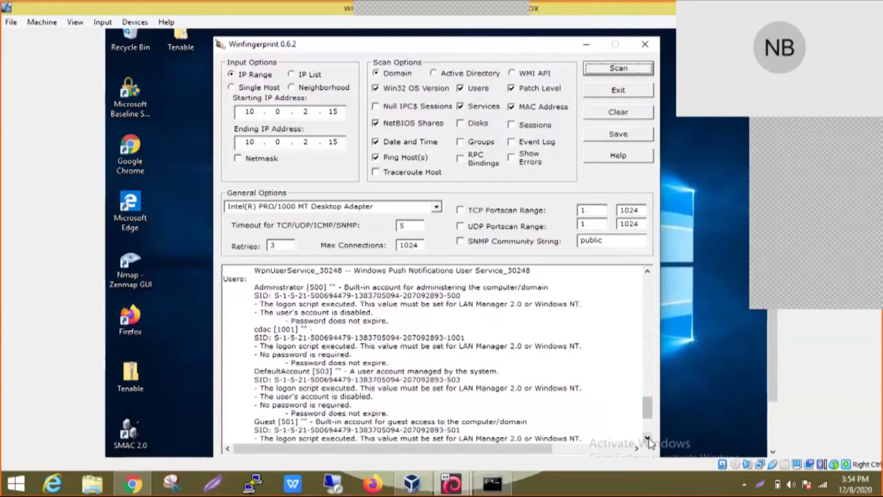
pyautogui.click(647, 438)
pyautogui.click(647, 438)
pyautogui.click(648, 438)
pyautogui.click(648, 438)
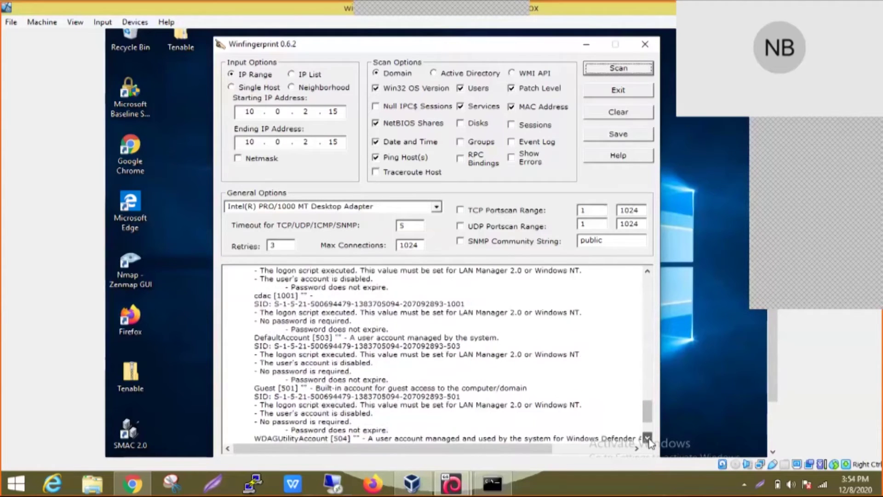
pyautogui.click(647, 438)
pyautogui.click(647, 438)
pyautogui.click(648, 438)
pyautogui.click(648, 438)
pyautogui.click(648, 438)
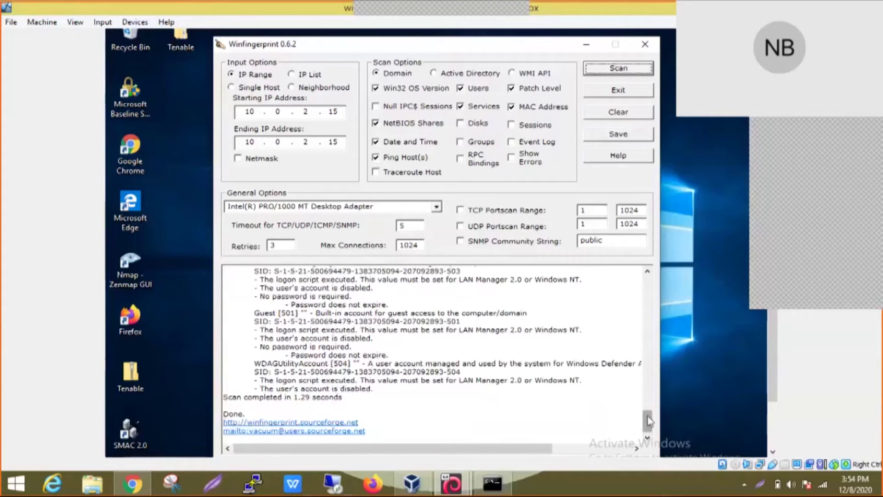
pyautogui.scroll(1, 648, 420)
# Step: Scroll the Winfingerprint scan report back to the top and minimize its window
pyautogui.scroll(-1, 651, 423)
pyautogui.moveTo(649, 414); pyautogui.dragTo(649, 295)
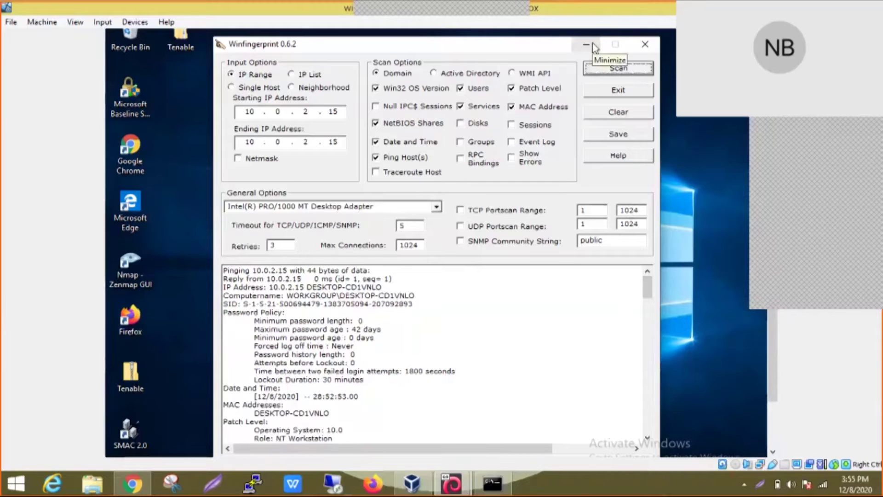
pyautogui.click(591, 45)
# Step: Leave the Winfingerprint window minimized so the Windows 10 desktop stays clear
pyautogui.moveTo(767, 358); pyautogui.dragTo(774, 412)
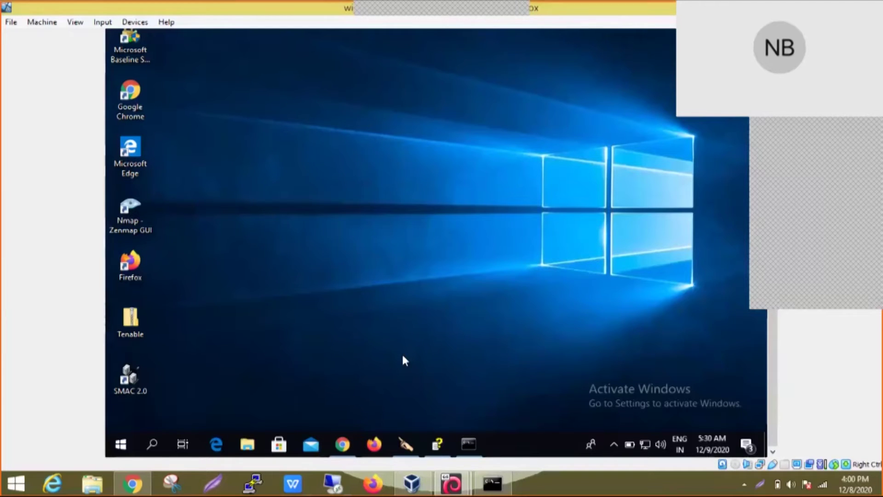
# Step: Run netstat -an in Command Prompt to list active connections
pyautogui.click(470, 444)
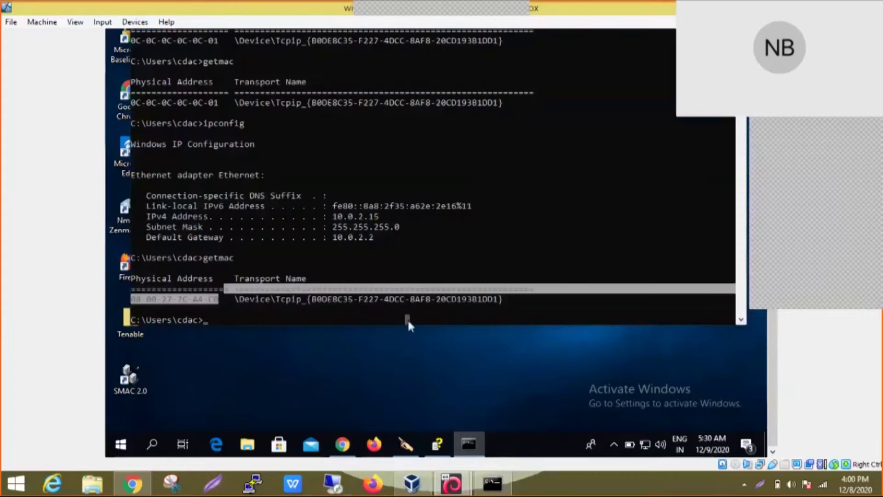
pyautogui.write('netsta')
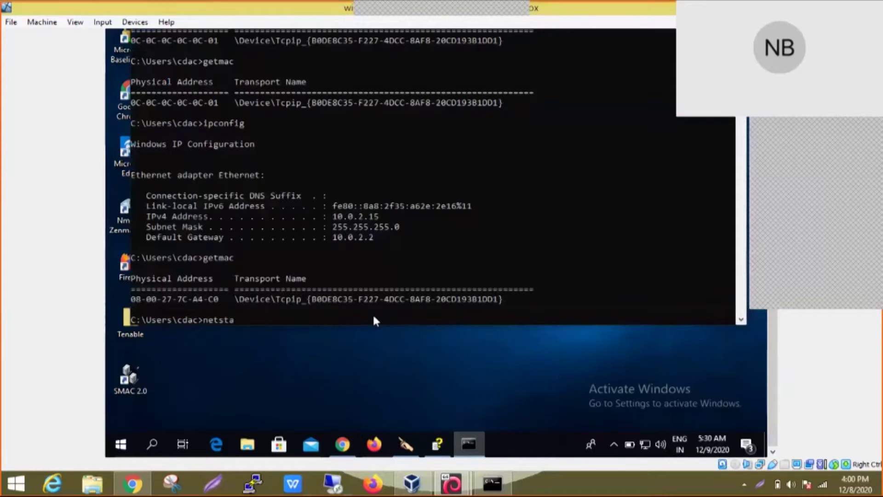
pyautogui.write('t')
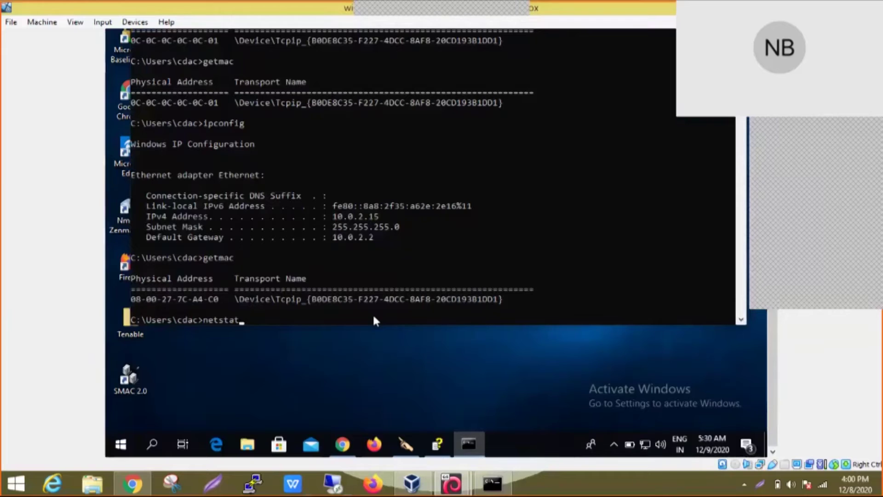
pyautogui.write(' -an')
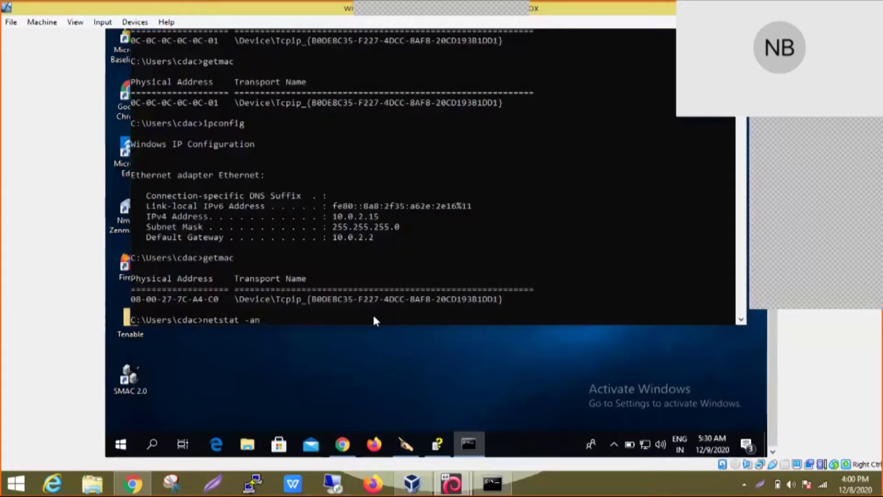
pyautogui.press('Return')
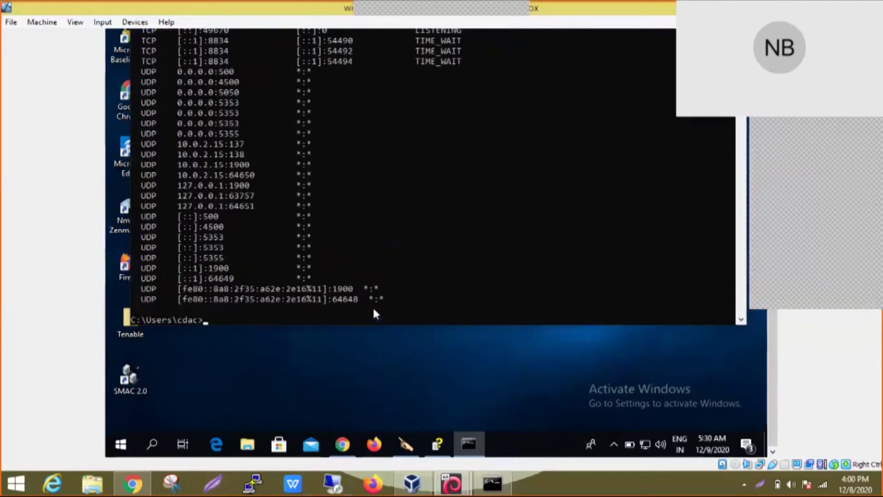
pyautogui.scroll(18, 329, 212)
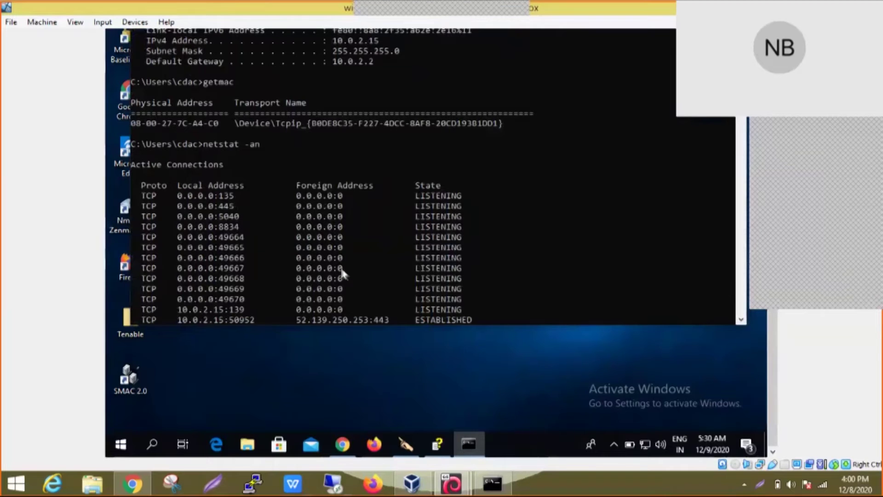
pyautogui.moveTo(766, 391); pyautogui.dragTo(763, 324)
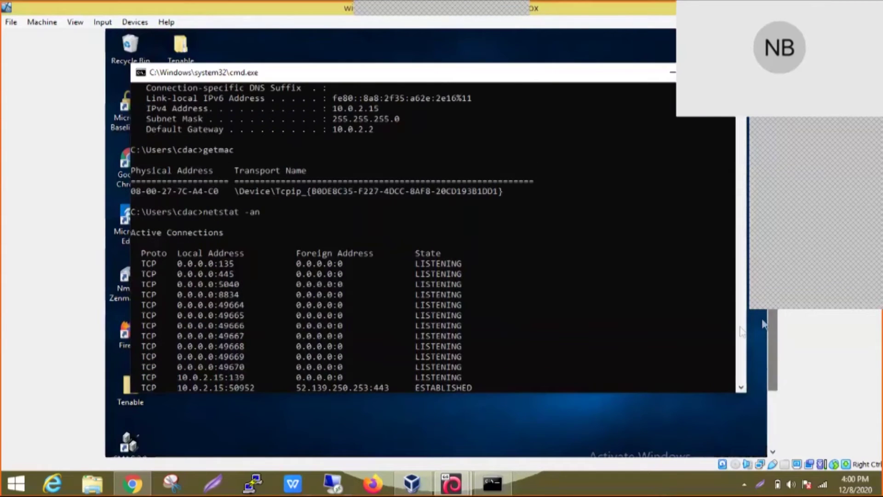
# Step: Scroll line by line through the connection list, then minimize the command window
pyautogui.click(741, 389)
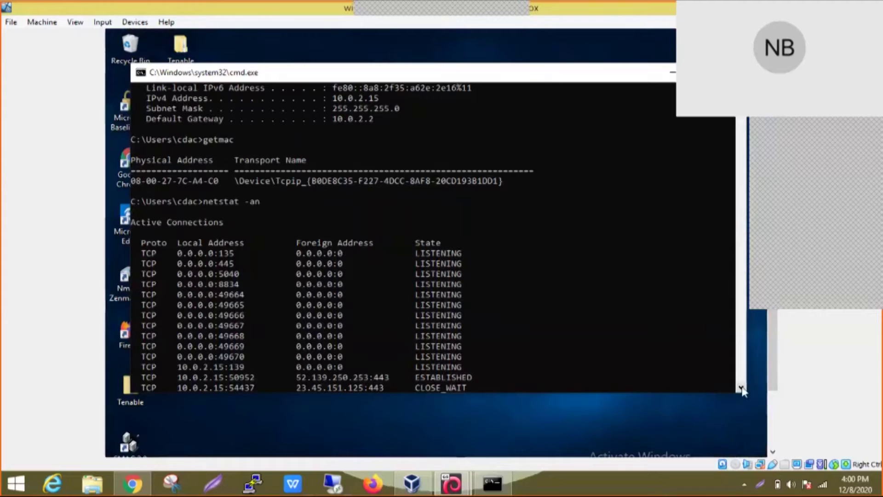
pyautogui.click(741, 388)
pyautogui.click(741, 388)
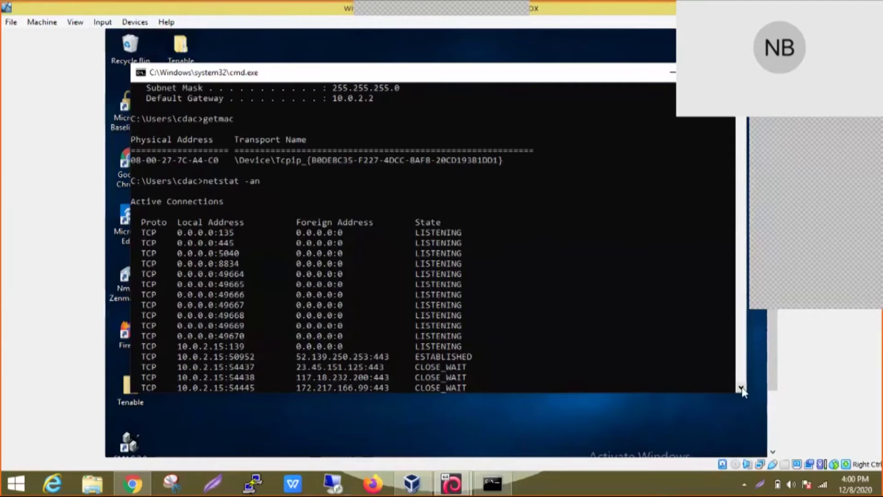
pyautogui.click(741, 387)
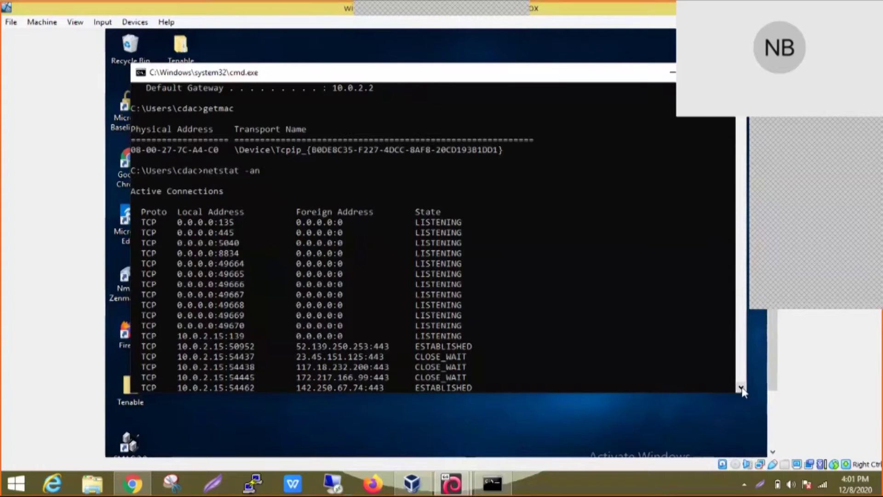
pyautogui.click(741, 388)
pyautogui.click(741, 388)
pyautogui.click(741, 388)
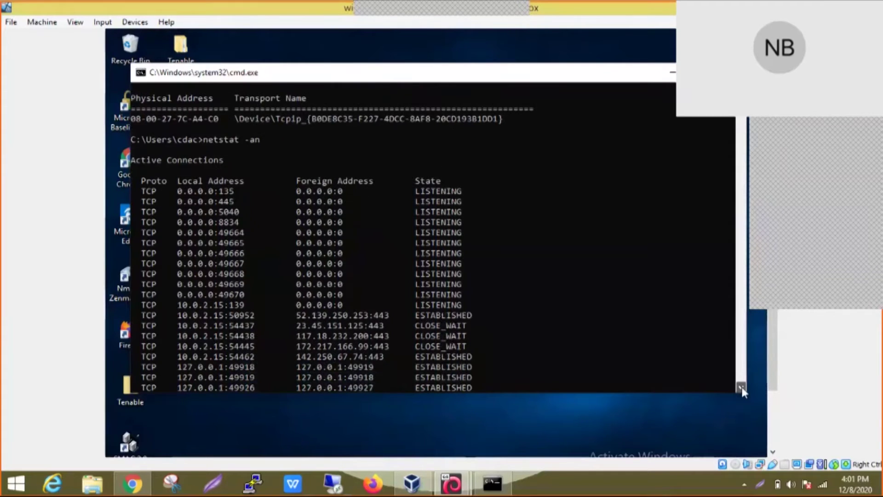
pyautogui.click(741, 387)
pyautogui.click(742, 387)
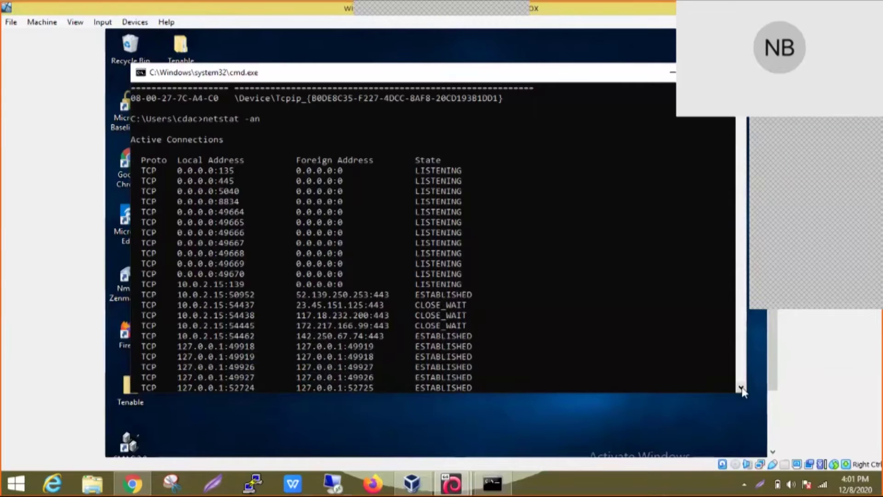
pyautogui.click(741, 389)
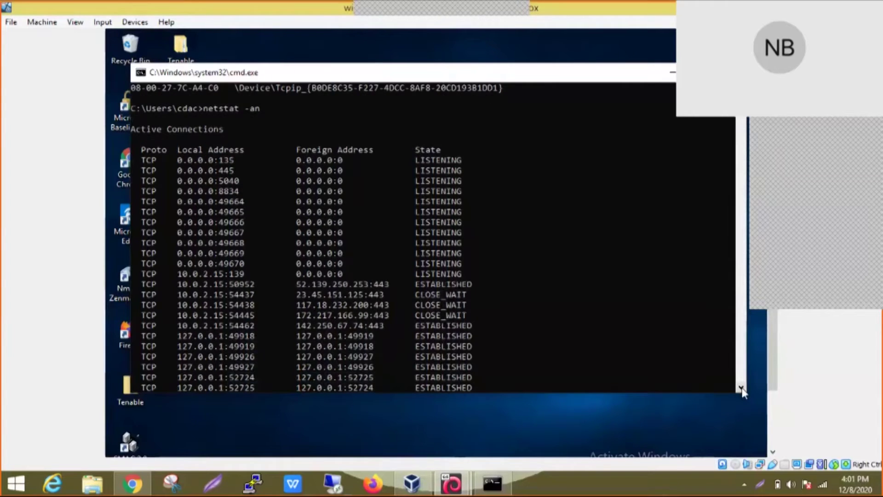
pyautogui.click(741, 389)
pyautogui.click(741, 389)
pyautogui.click(742, 388)
pyautogui.click(741, 389)
pyautogui.click(741, 389)
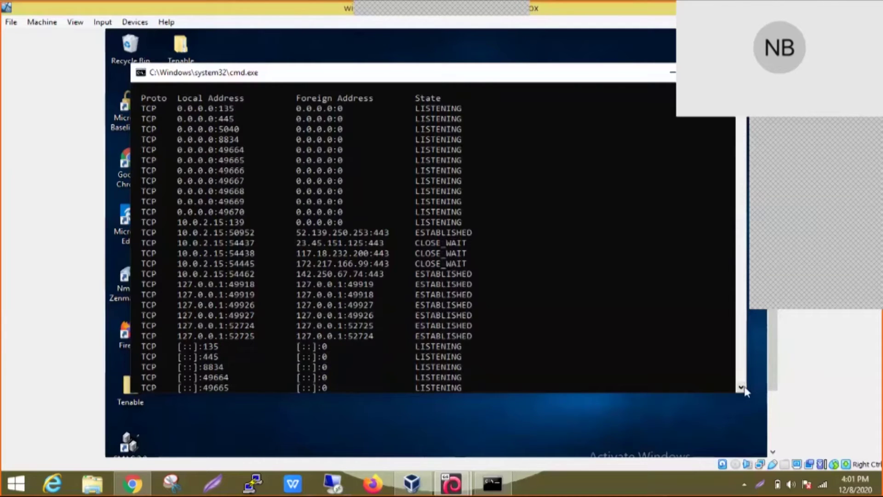
pyautogui.click(669, 76)
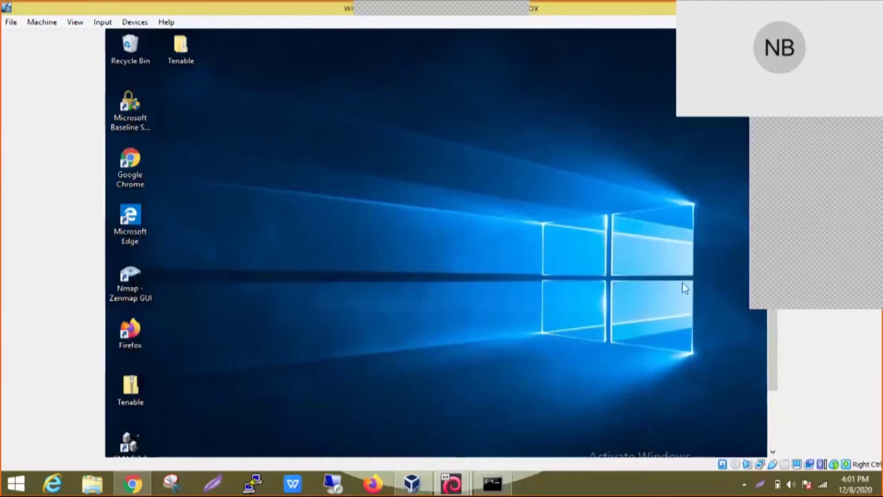
pyautogui.scroll(-2, 772, 379)
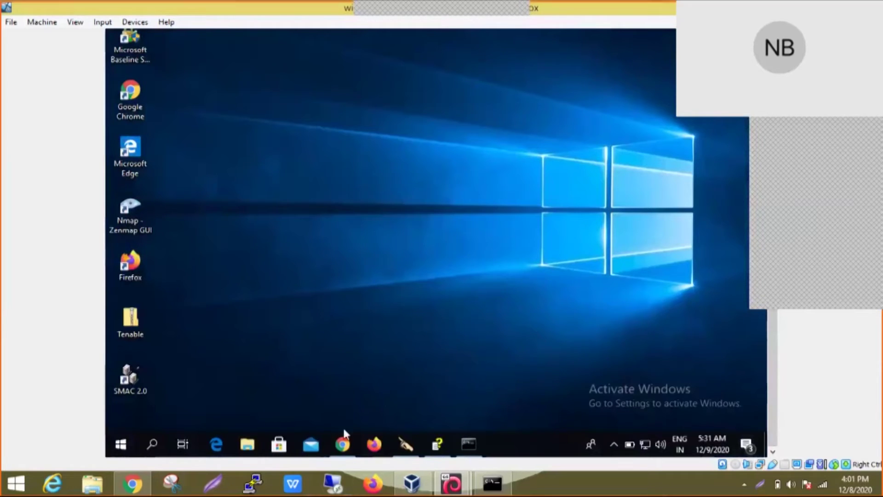
pyautogui.moveTo(342, 443)
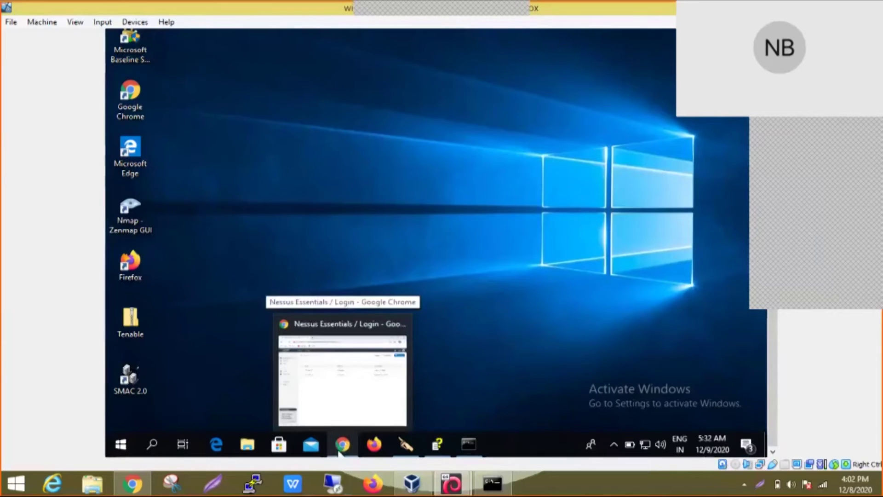
# Step: Bring up the Nessus login page at localhost:8834 and enter the account username and password
pyautogui.click(339, 452)
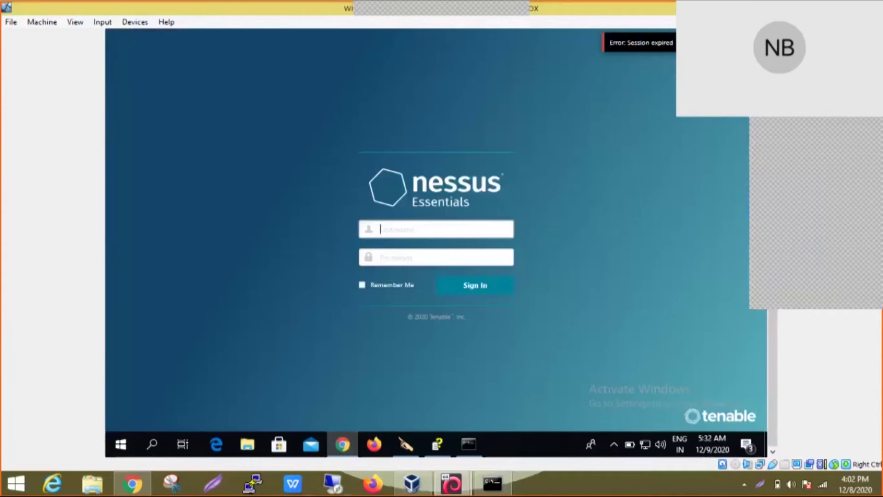
pyautogui.scroll(3, 730, 335)
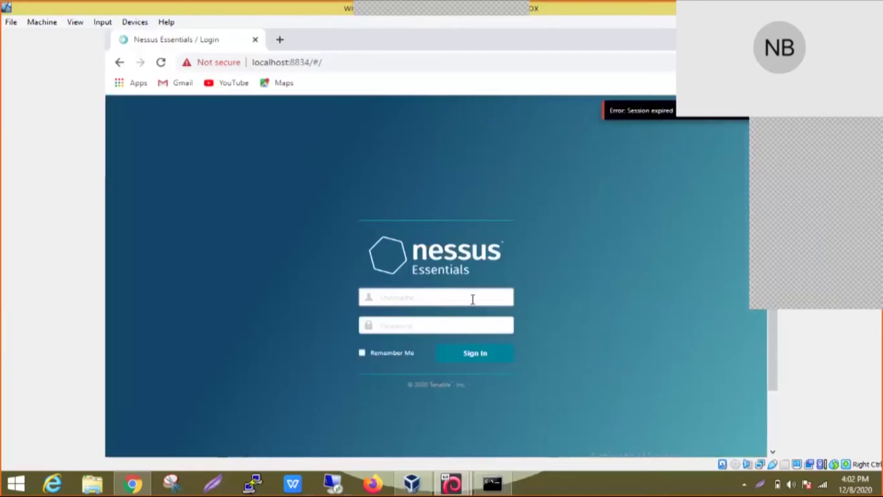
pyautogui.press('Tab')
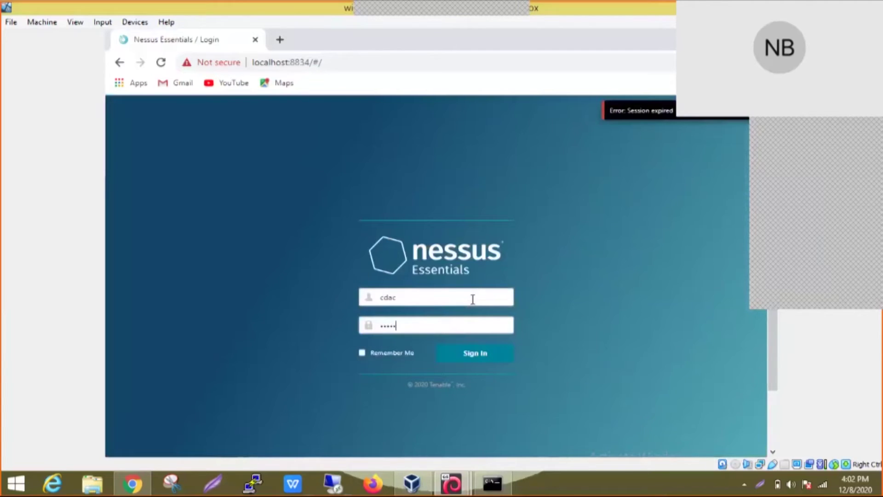
# Step: Sign in and load My Scans showing scans 192.168.1.16 and 192.168.43.241
pyautogui.click(494, 362)
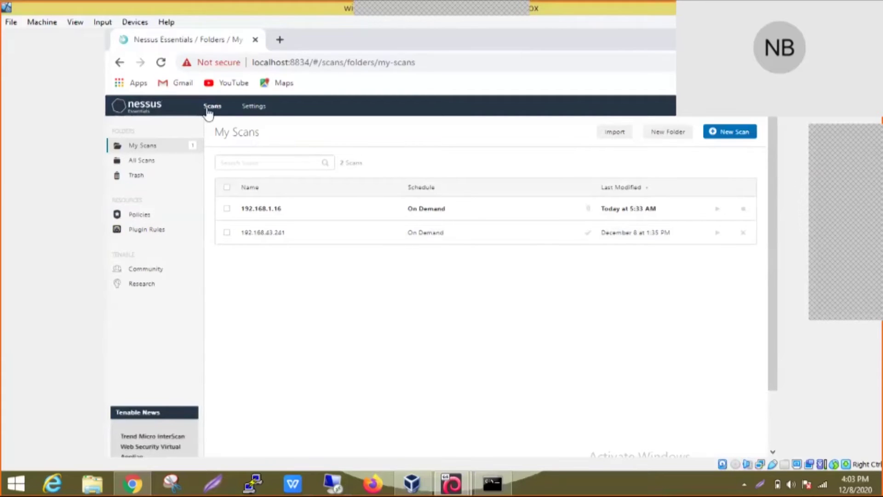
pyautogui.click(254, 106)
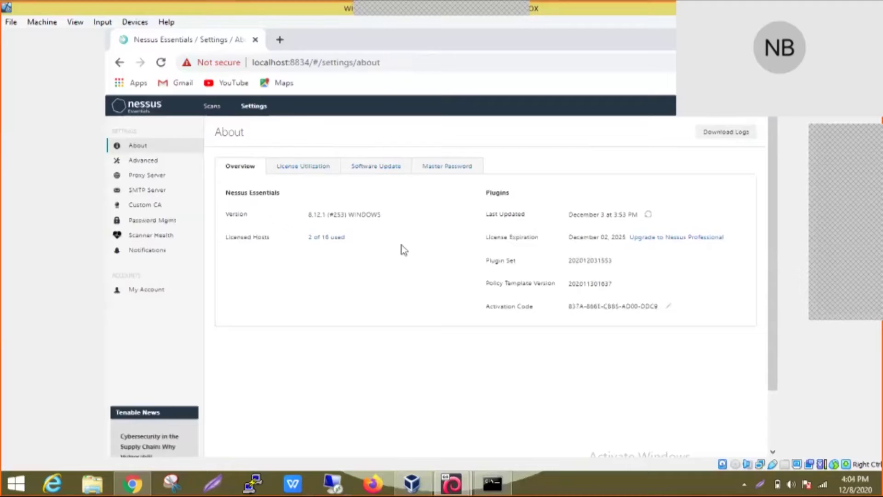
pyautogui.click(159, 174)
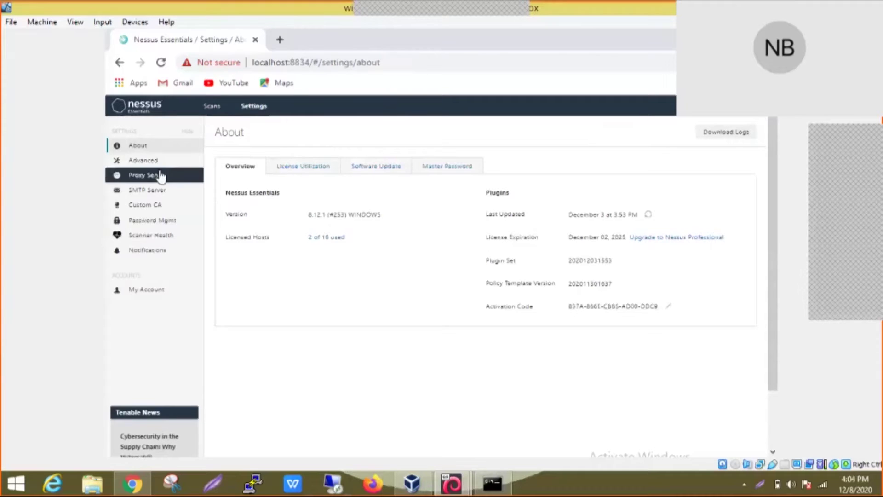
pyautogui.click(151, 227)
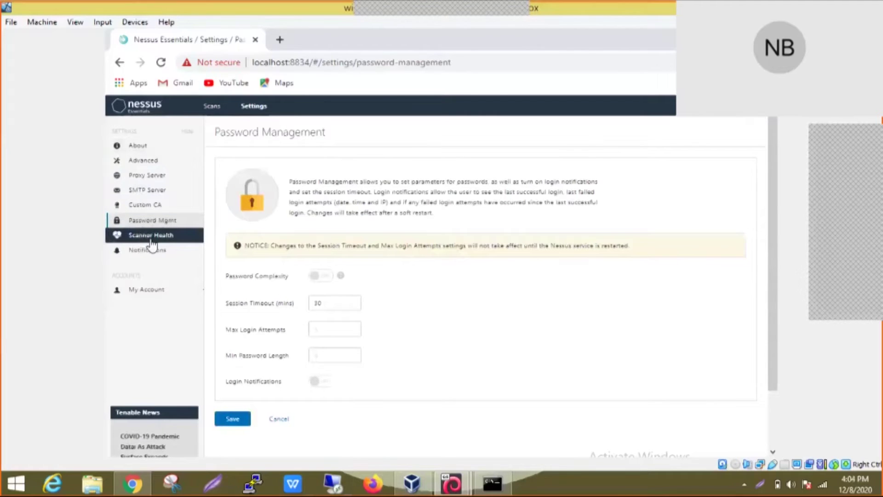
pyautogui.click(212, 107)
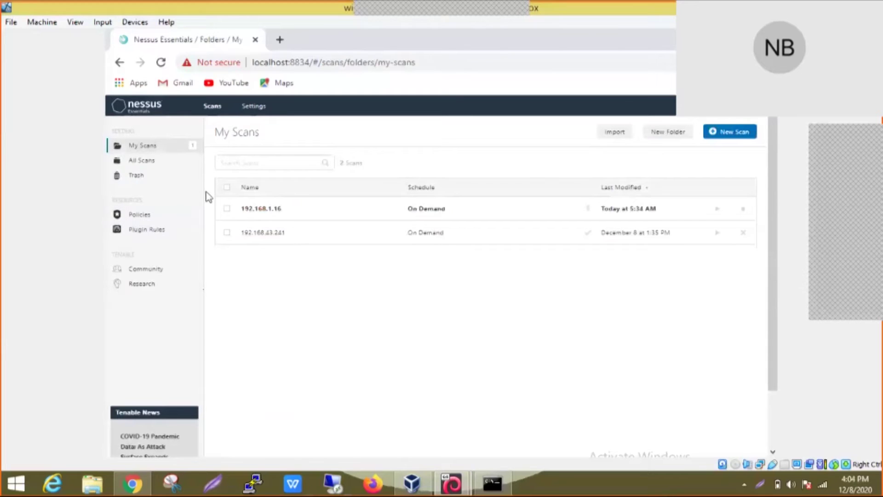
# Step: Go to Policies and follow the 'scan templates' link to the template gallery
pyautogui.click(144, 216)
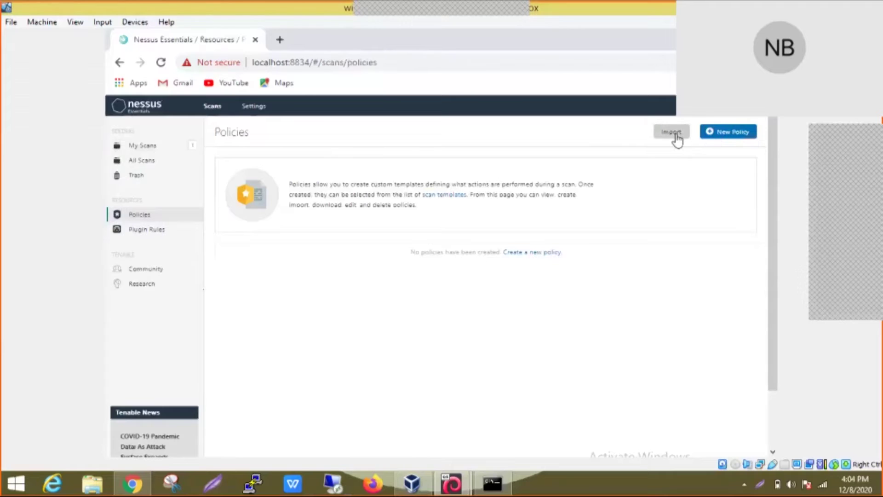
pyautogui.click(443, 198)
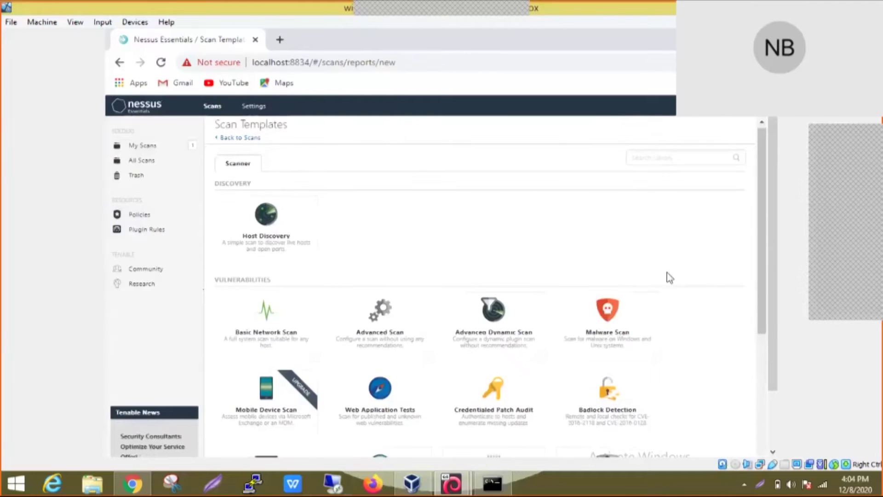
pyautogui.scroll(-4, 667, 273)
pyautogui.scroll(1, 666, 285)
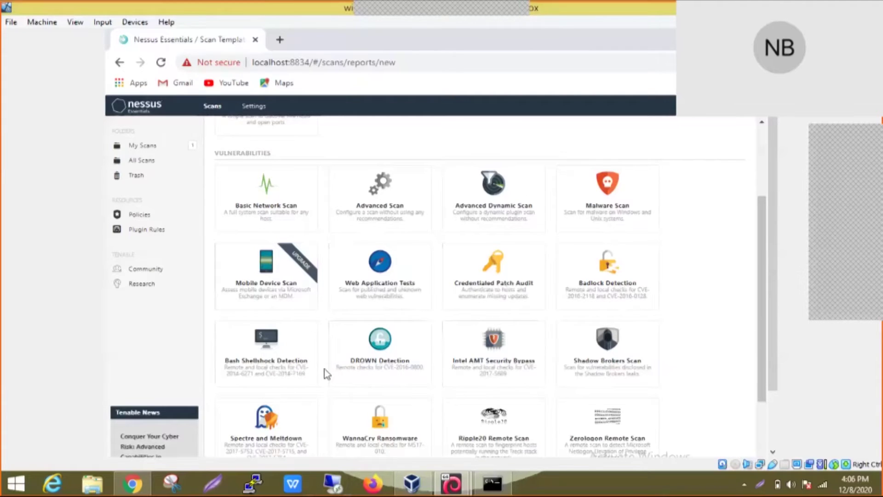
pyautogui.scroll(-3, 325, 373)
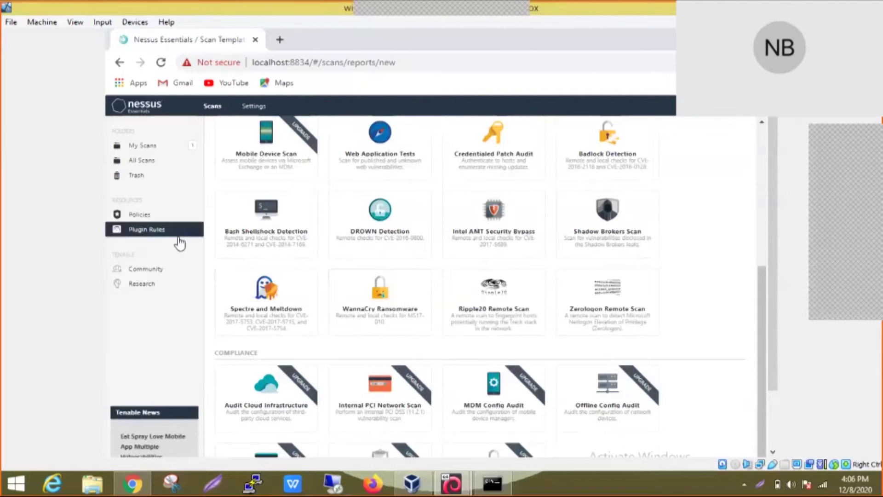
pyautogui.click(151, 231)
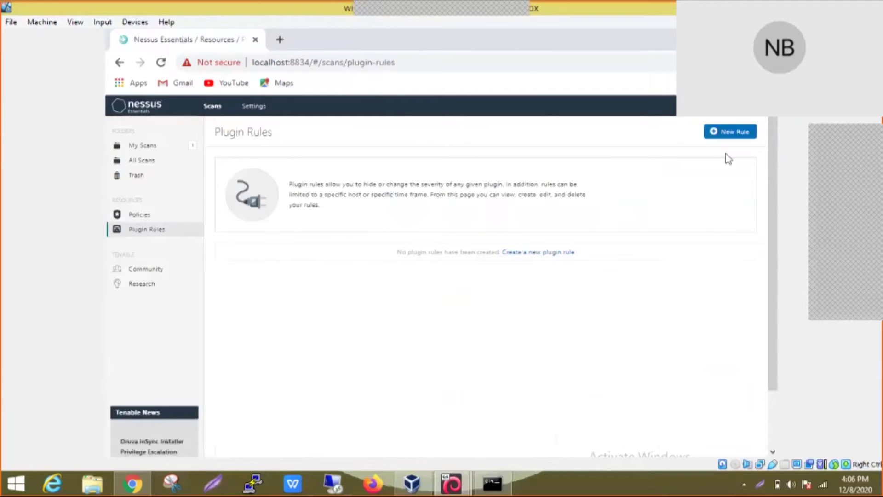
pyautogui.click(729, 132)
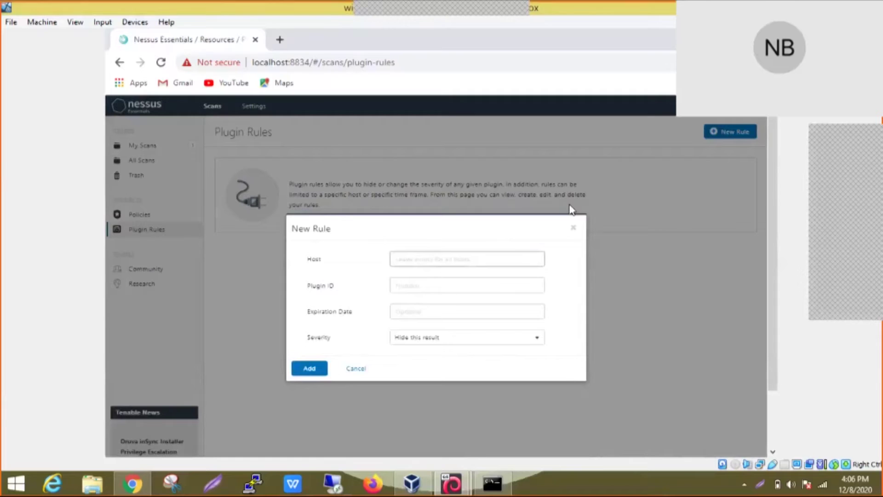
pyautogui.click(354, 370)
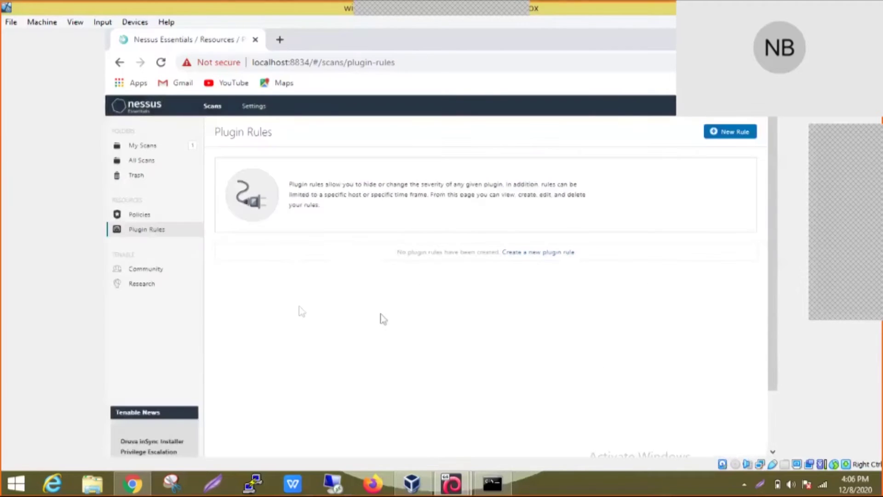
# Step: From My Scans, create a new scan using the Basic Network Scan template
pyautogui.click(148, 146)
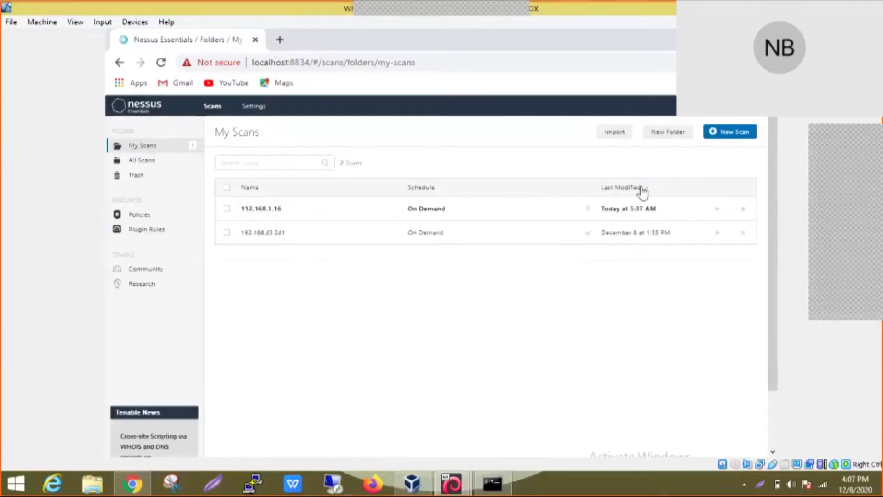
pyautogui.click(733, 133)
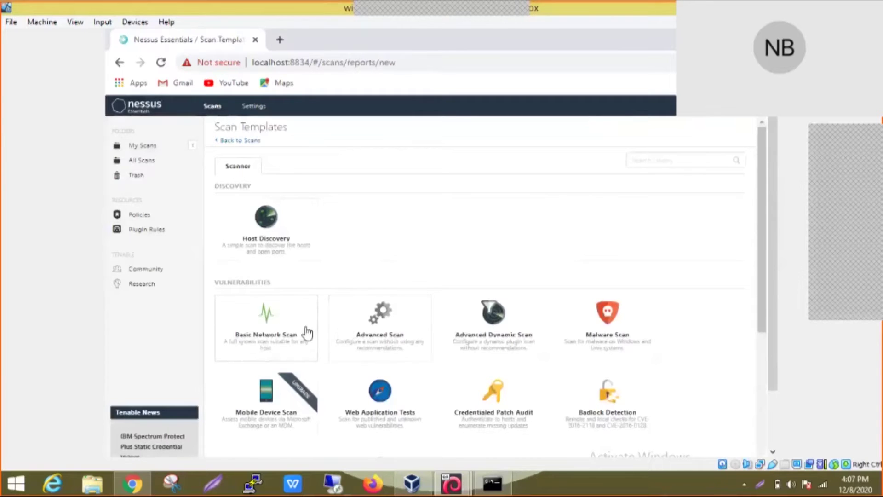
pyautogui.click(284, 338)
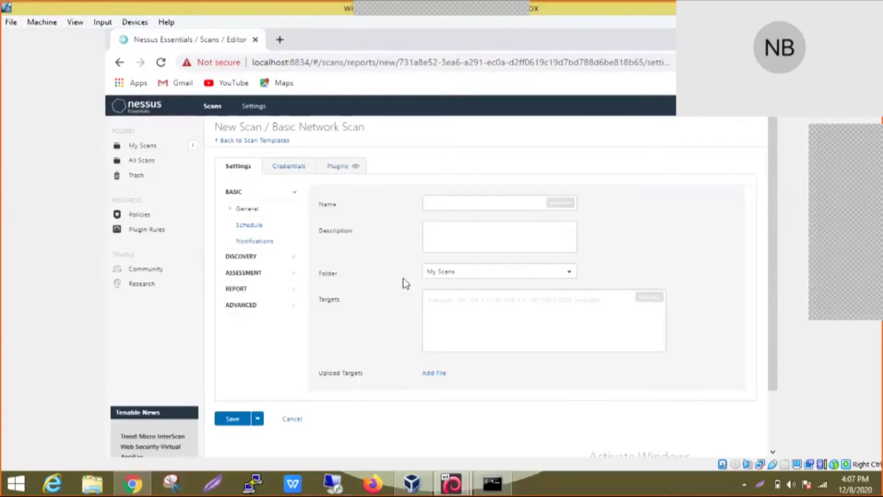
# Step: Replace the typed IP with the name 'Test Policy Scan' and add description 'this is a test scan'
pyautogui.click(429, 204)
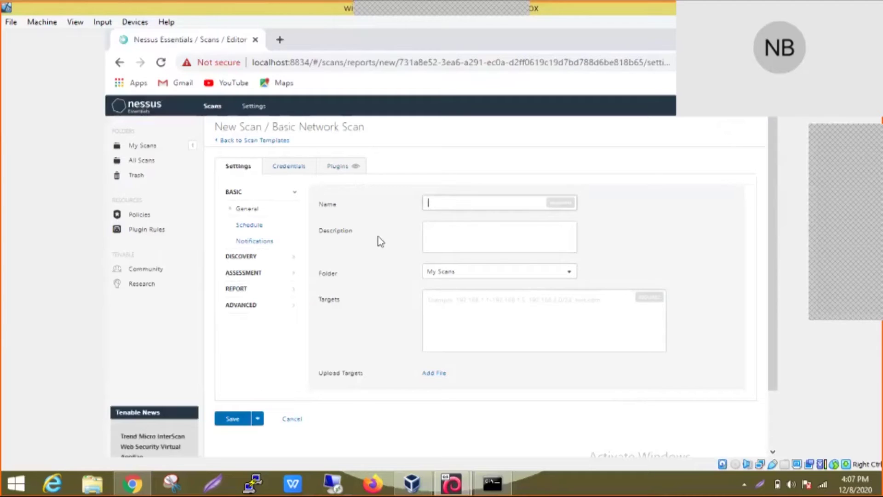
pyautogui.write('192.')
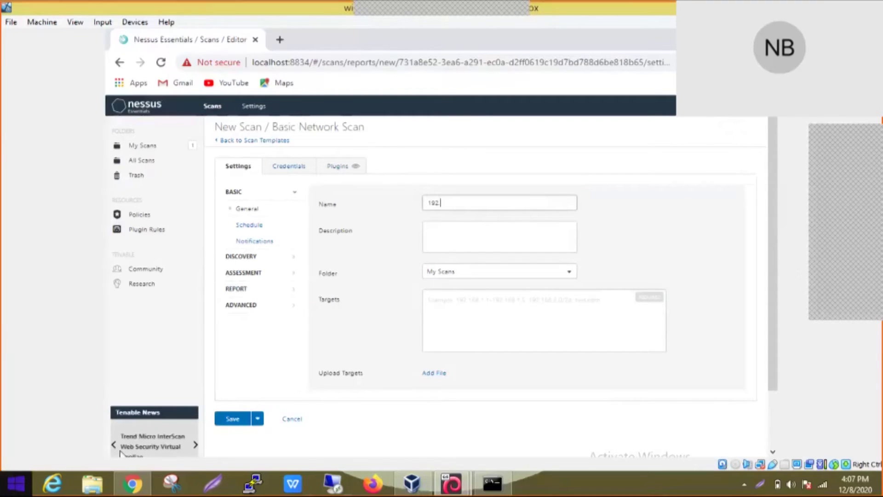
pyautogui.write('168')
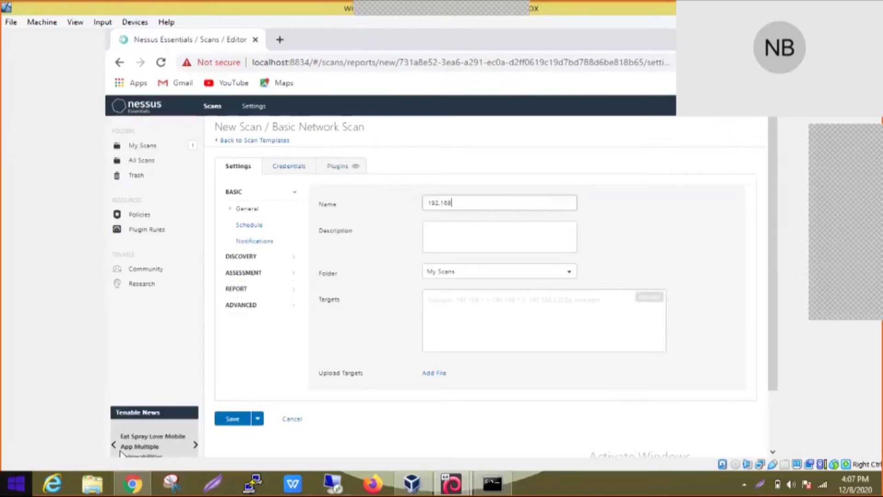
pyautogui.write('.43')
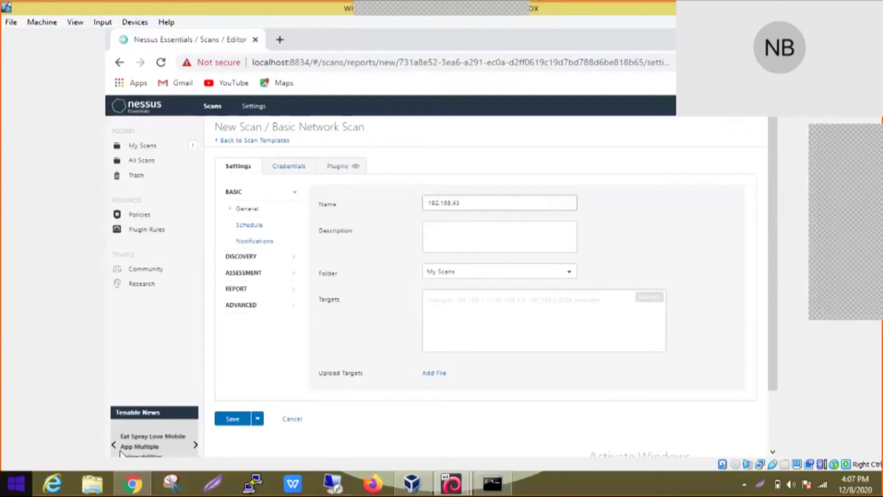
pyautogui.write('.241')
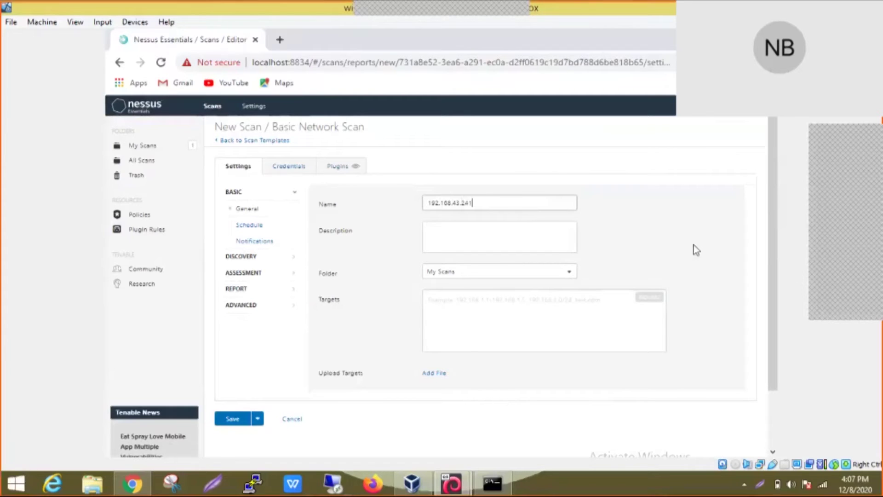
pyautogui.click(459, 243)
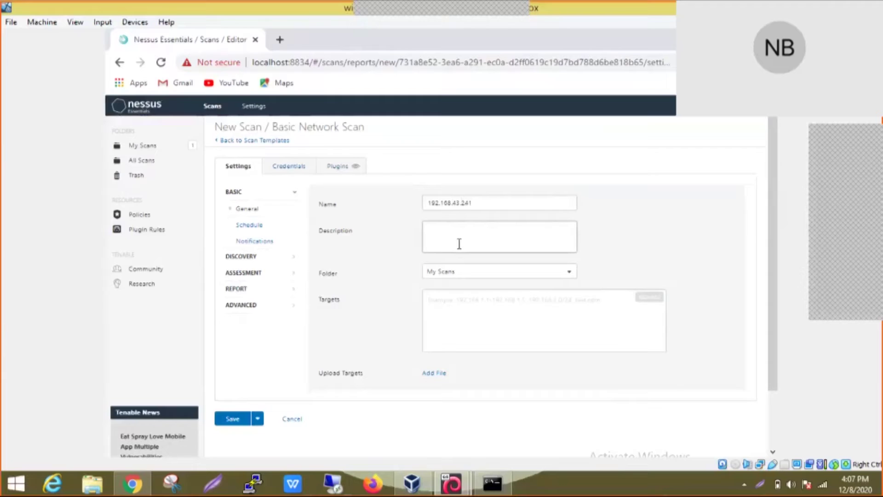
pyautogui.moveTo(473, 199); pyautogui.dragTo(404, 192)
pyautogui.hotkey('ctrl', 'c')
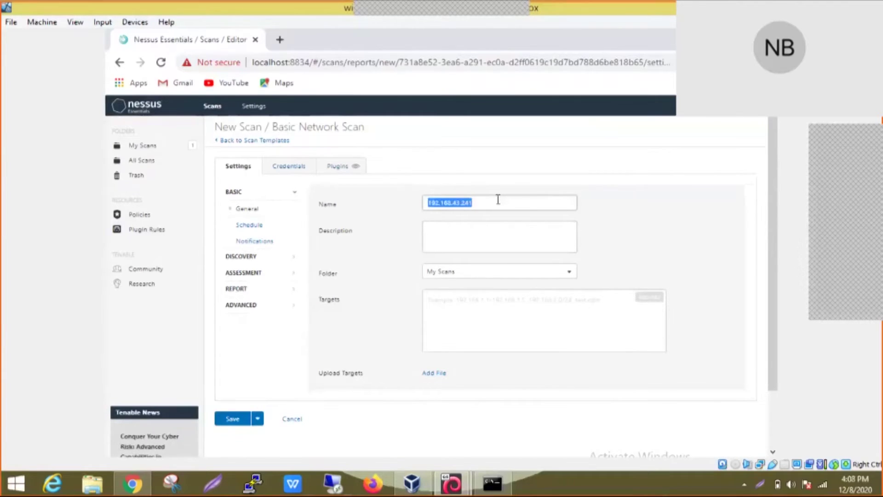
pyautogui.press('BackSpace')
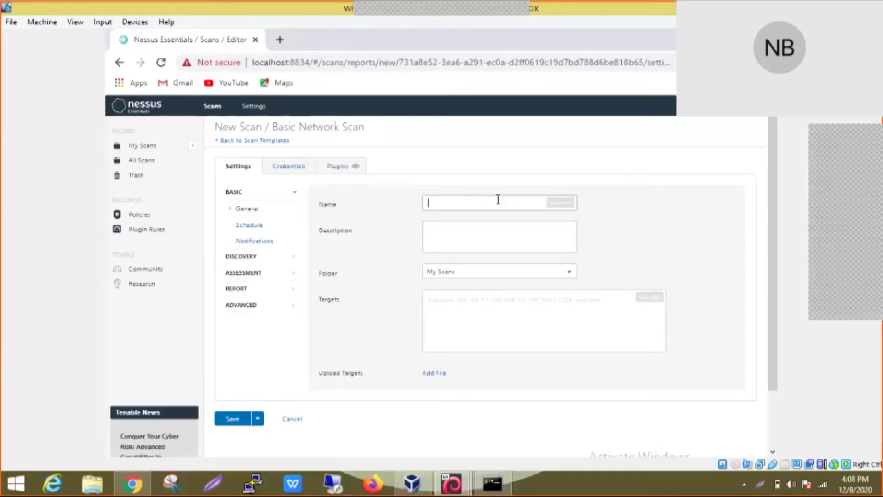
pyautogui.write('Tes')
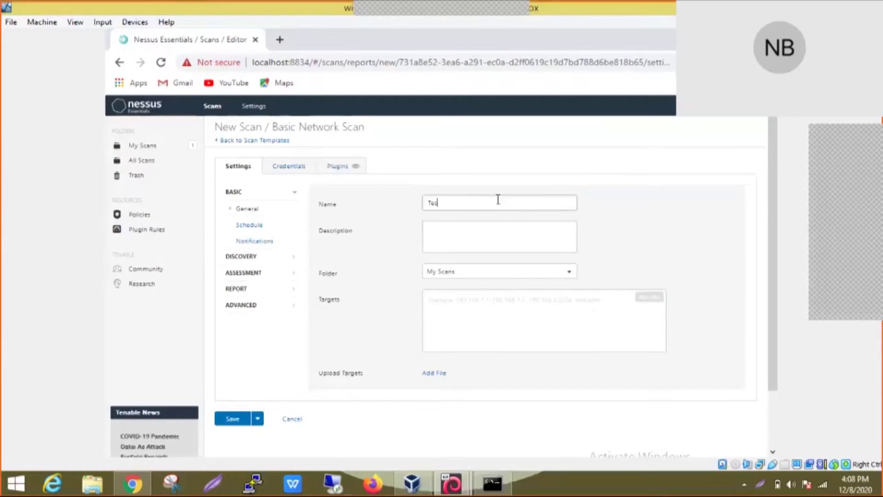
pyautogui.write('t Policy Scan')
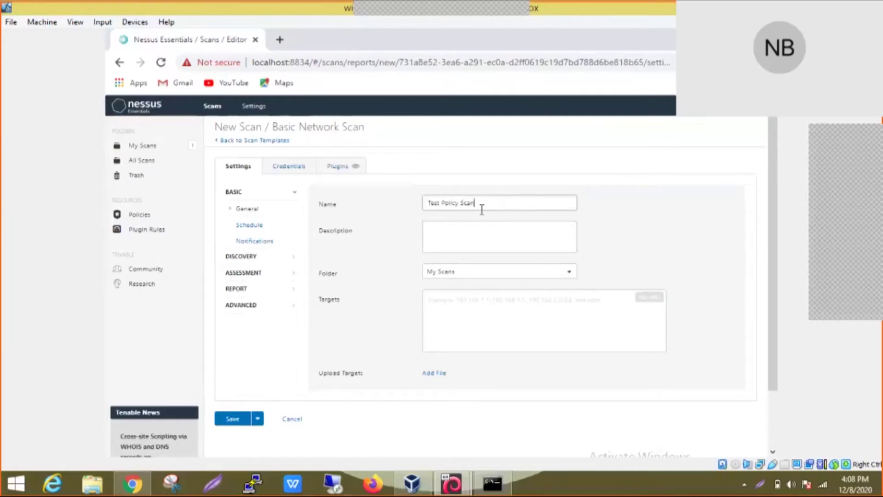
pyautogui.click(456, 236)
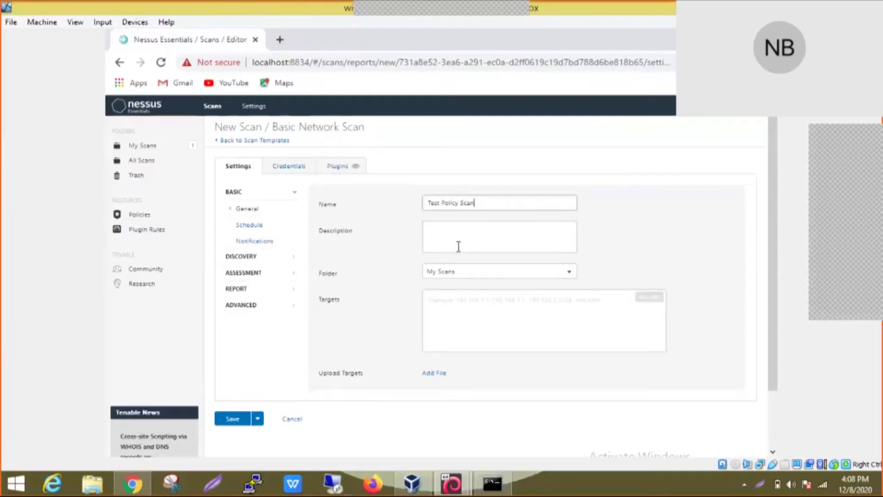
pyautogui.write('thi')
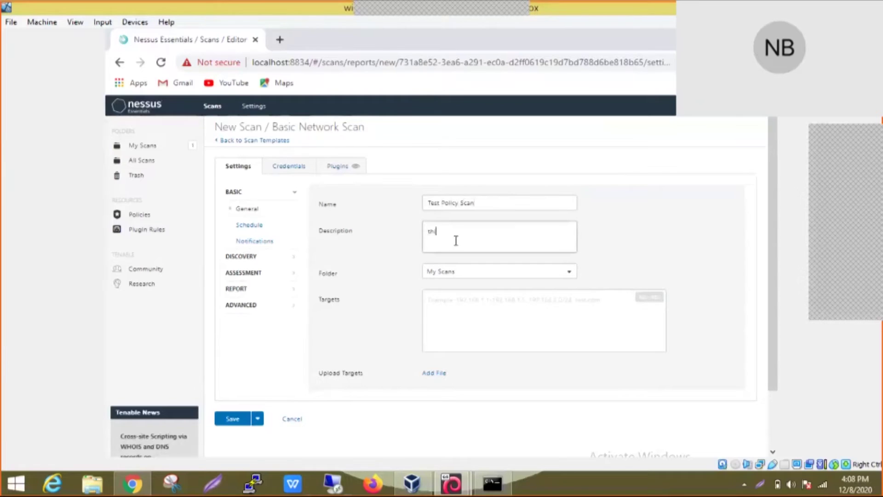
pyautogui.write('s is a test scan')
# Step: Paste 192.168.43.241 as the scan target and check the Save dropdown without choosing
pyautogui.click(462, 303)
pyautogui.hotkey('ctrl', 'v')
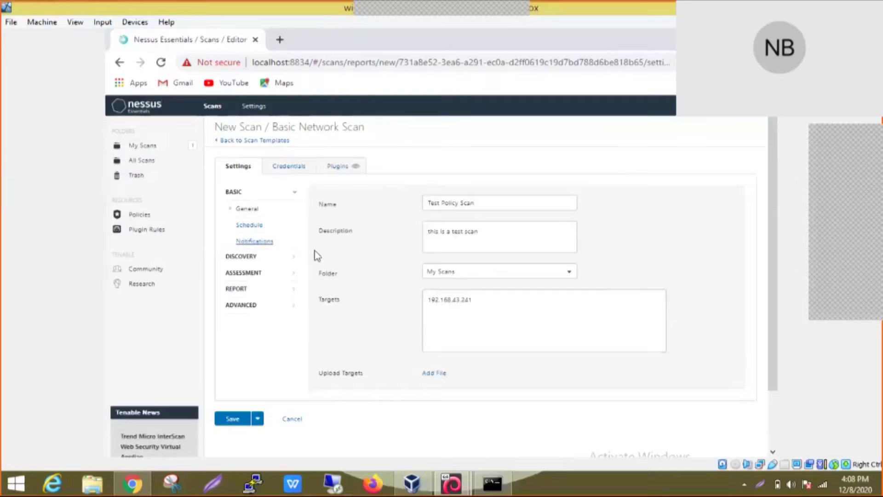
pyautogui.click(257, 418)
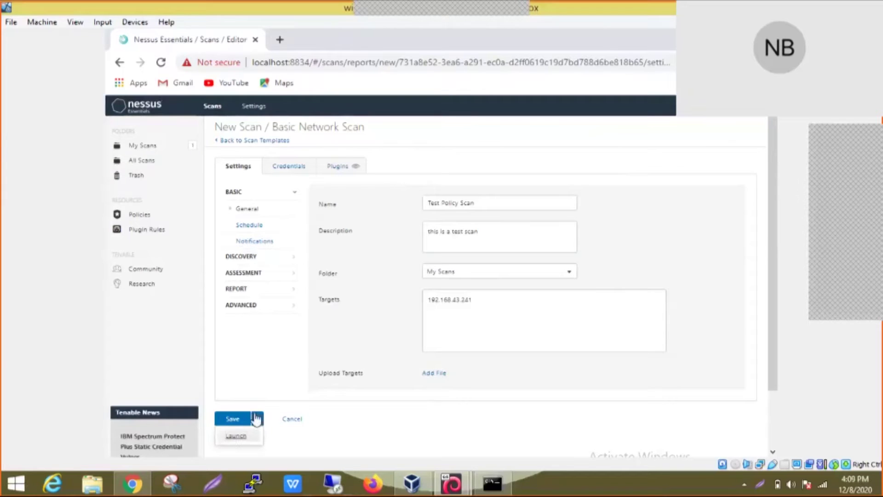
pyautogui.click(258, 377)
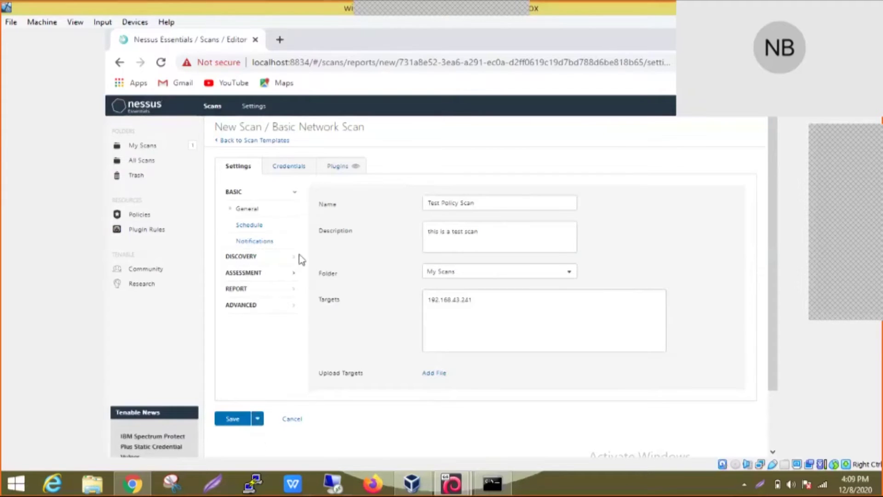
# Step: Leave scheduling disabled after toggling it on and off, then view Notifications settings
pyautogui.click(254, 228)
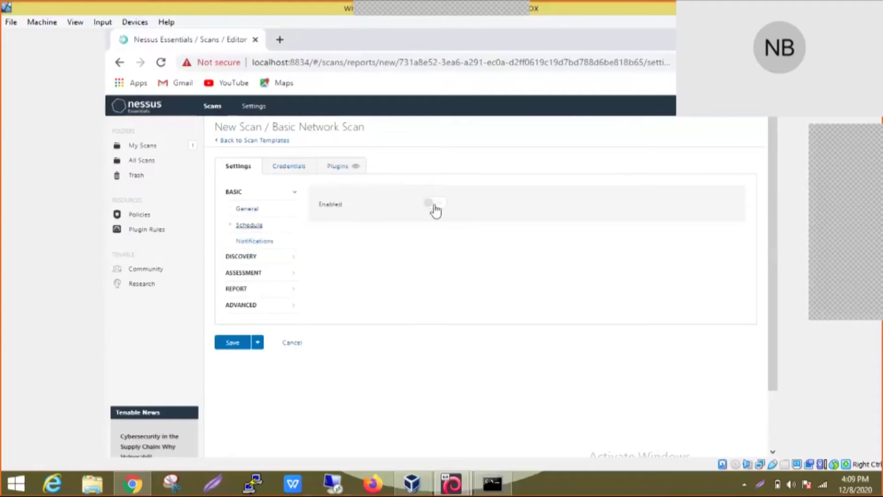
pyautogui.click(435, 205)
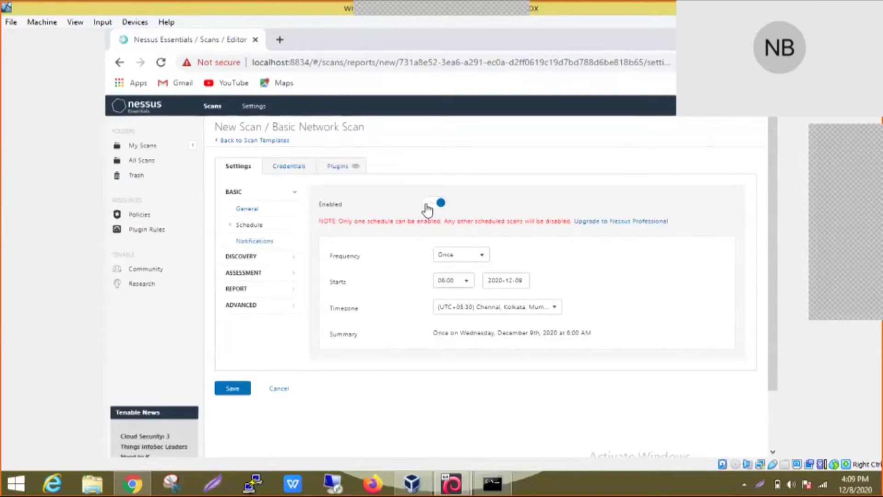
pyautogui.click(423, 209)
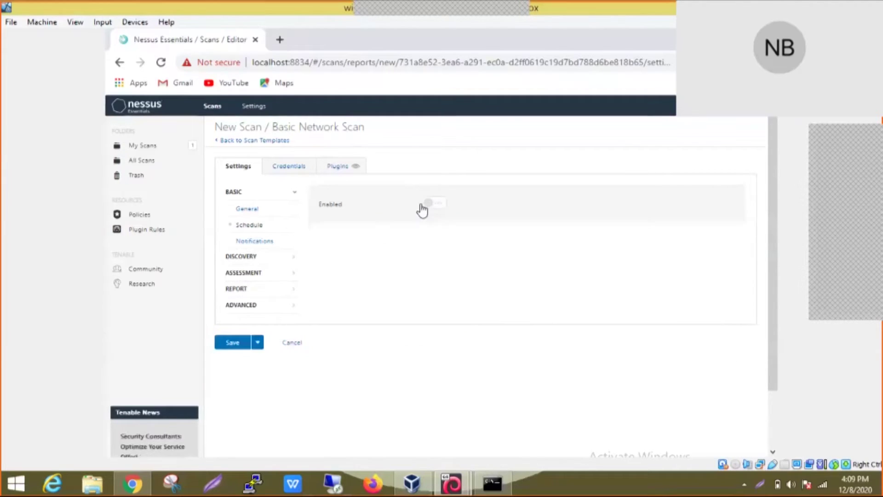
pyautogui.click(259, 241)
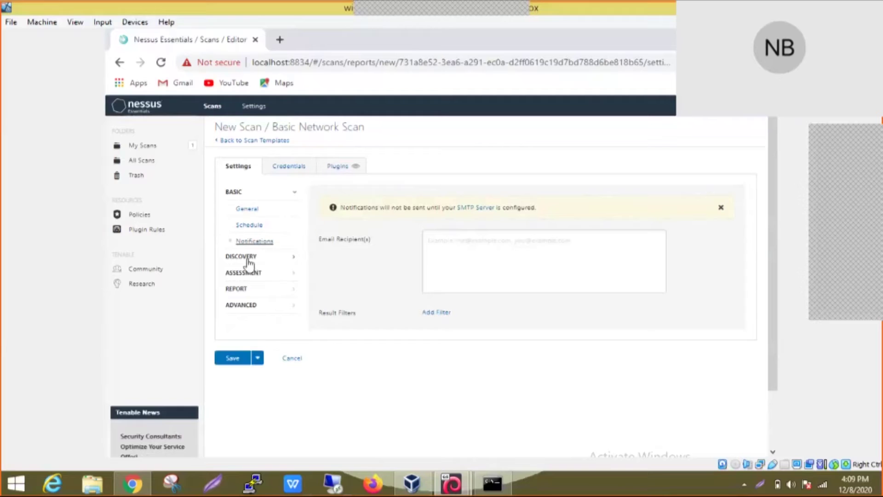
# Step: Review the Discovery, Assessment and Report settings, then show Advanced: Default, 30 hosts, 4 checks, 5-second timeout
pyautogui.click(248, 258)
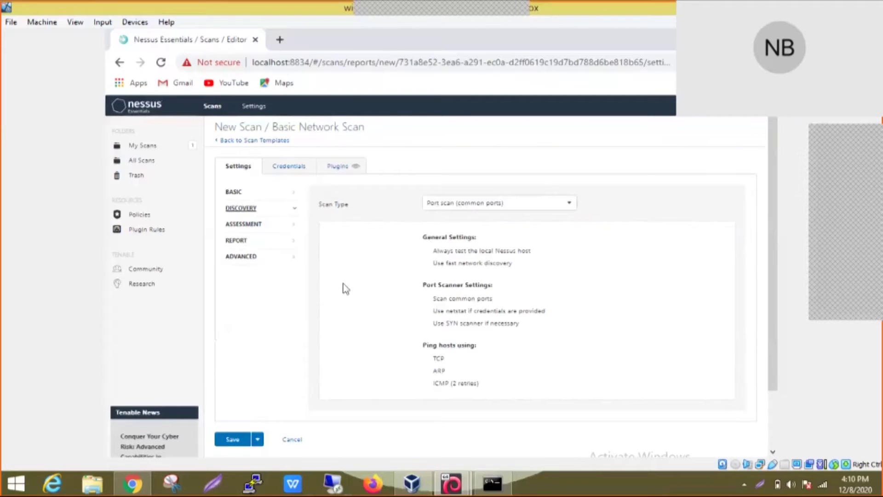
pyautogui.click(243, 225)
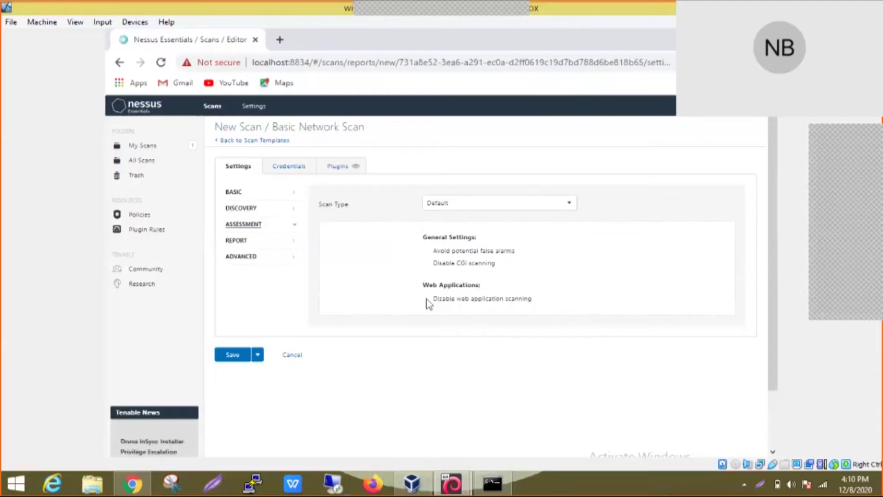
pyautogui.click(239, 247)
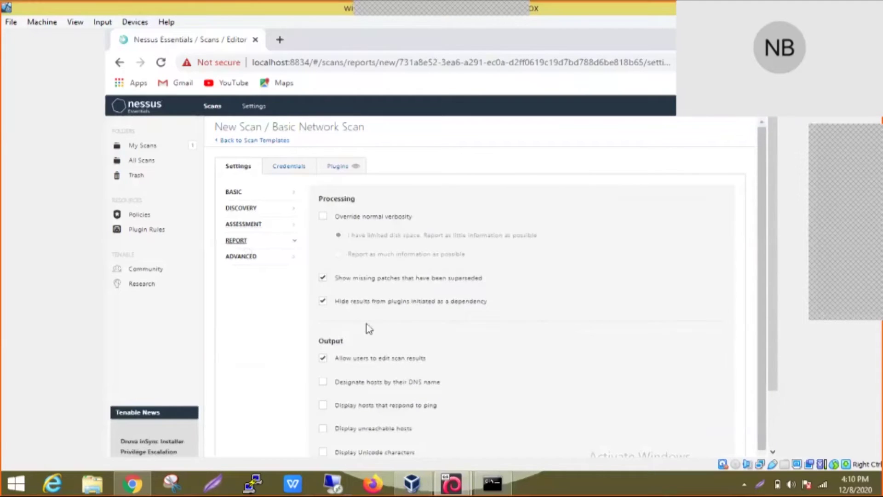
pyautogui.scroll(-1, 368, 327)
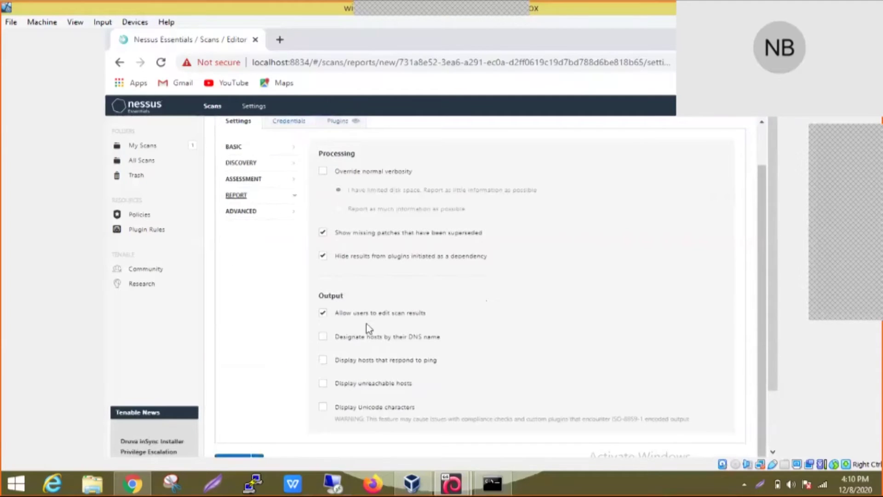
pyautogui.scroll(1, 366, 333)
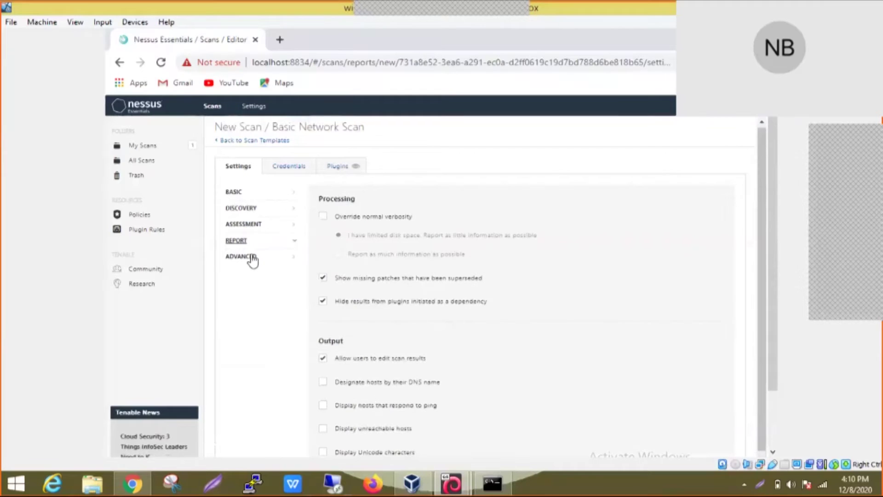
pyautogui.click(250, 258)
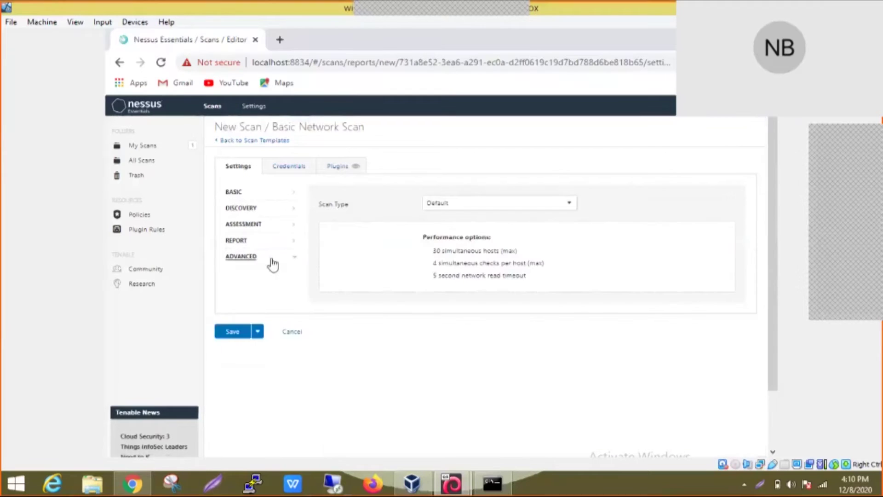
# Step: Keep the Scan Type at Default and switch to Credentials, listing SSH and Windows
pyautogui.click(474, 211)
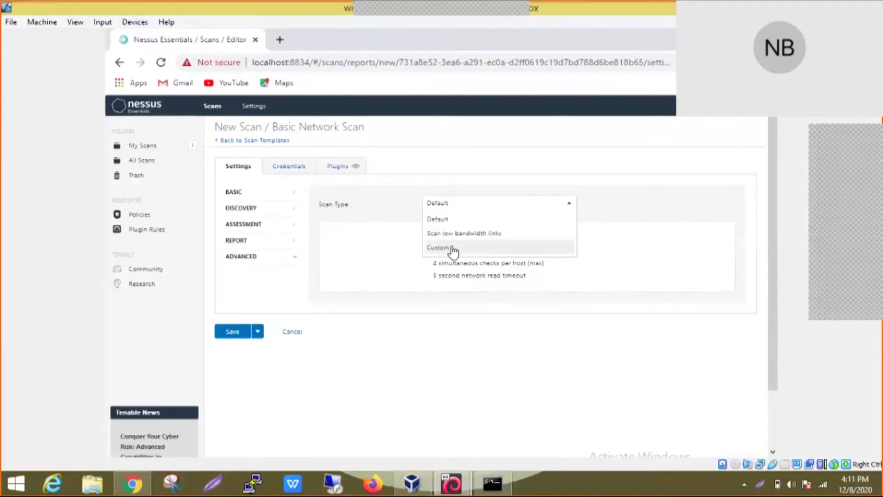
pyautogui.click(438, 217)
pyautogui.click(291, 174)
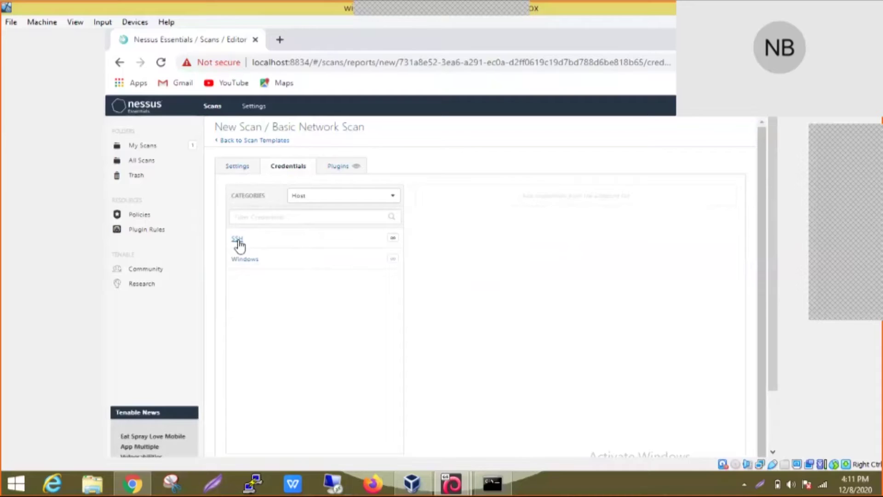
pyautogui.click(238, 241)
pyautogui.scroll(2, 556, 305)
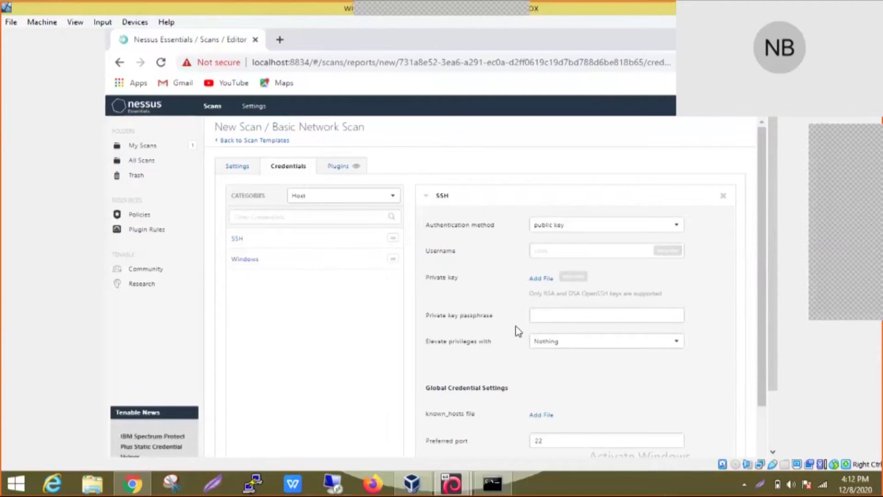
pyautogui.click(724, 196)
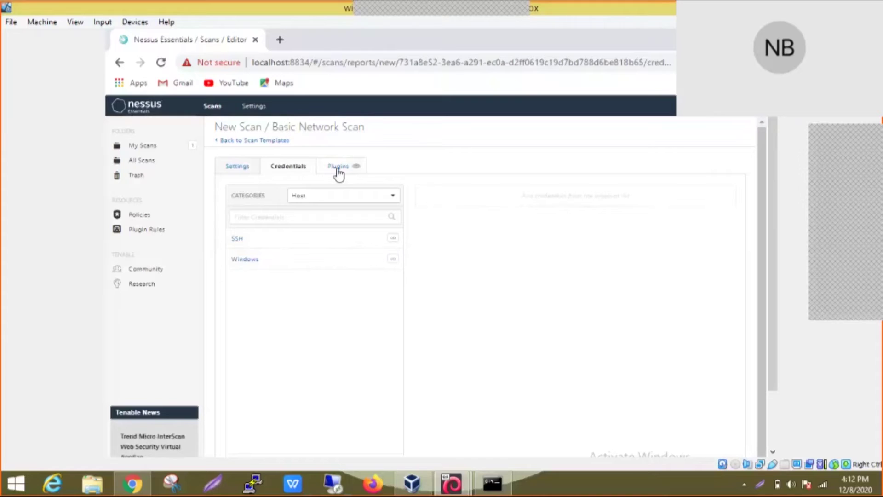
# Step: Show the scan's Plugins settings and scroll through the plugin family list
pyautogui.click(338, 170)
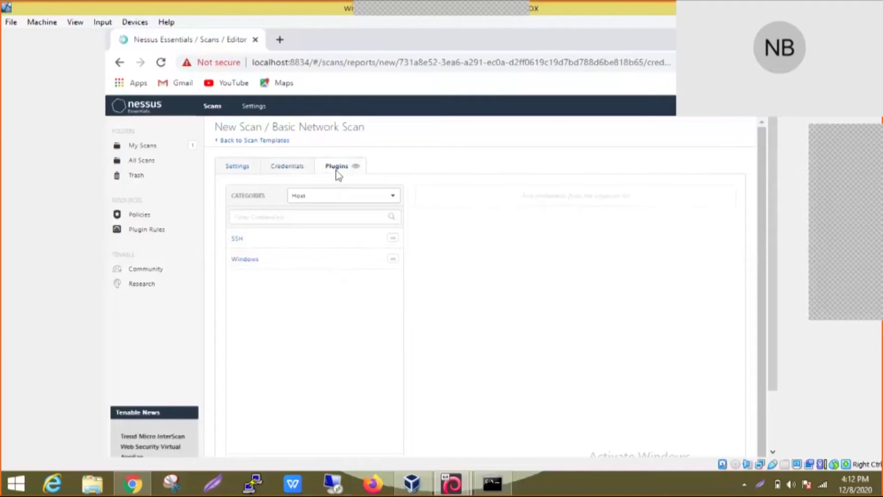
pyautogui.scroll(-5, 293, 234)
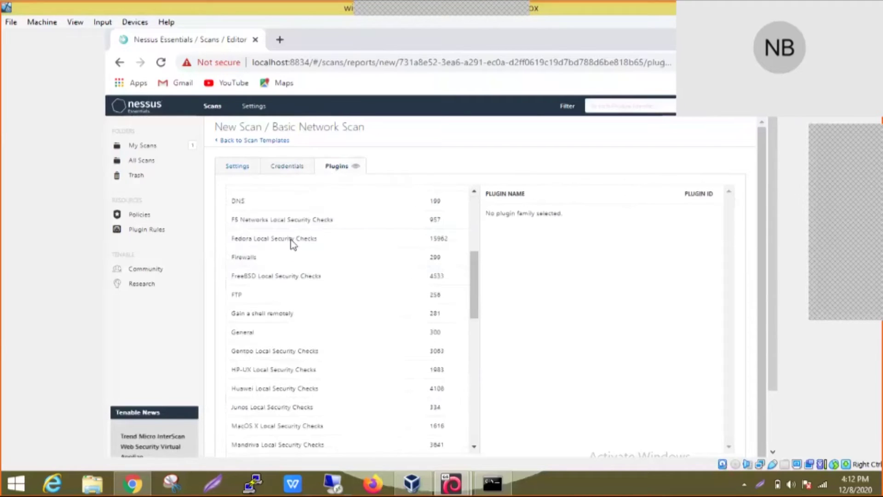
pyautogui.scroll(-5, 291, 243)
pyautogui.scroll(10, 292, 244)
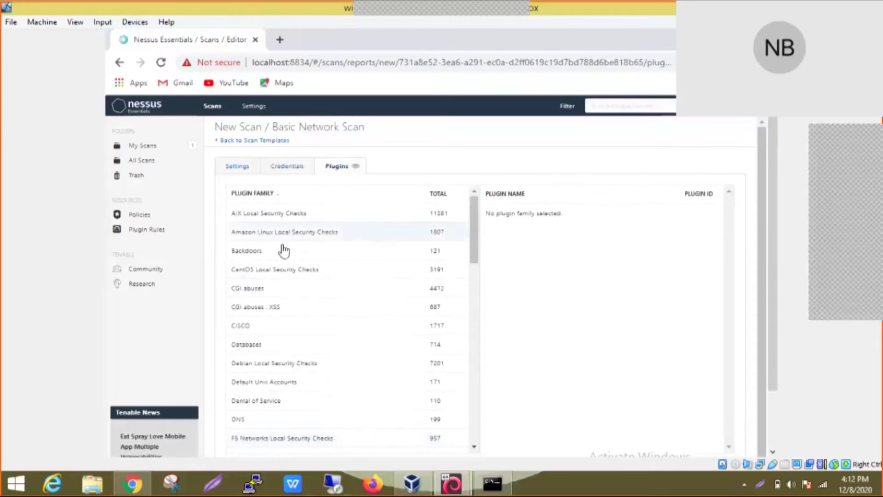
# Step: List the individual plugins in the CISCO (1717) family and scroll through them
pyautogui.click(243, 329)
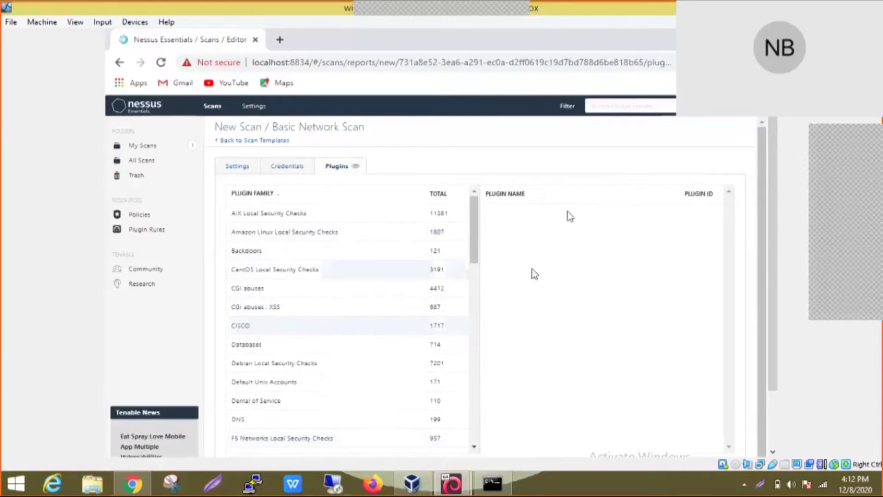
pyautogui.scroll(-2, 356, 317)
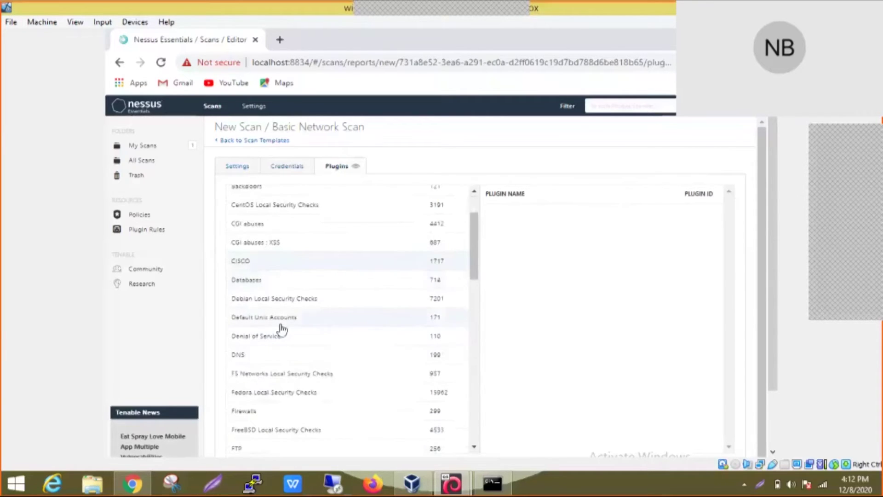
pyautogui.scroll(-2, 315, 354)
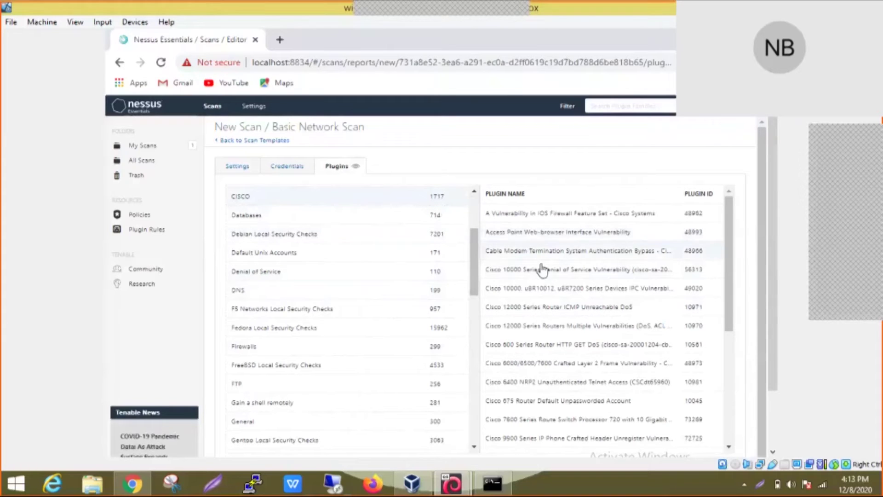
pyautogui.scroll(-4, 532, 323)
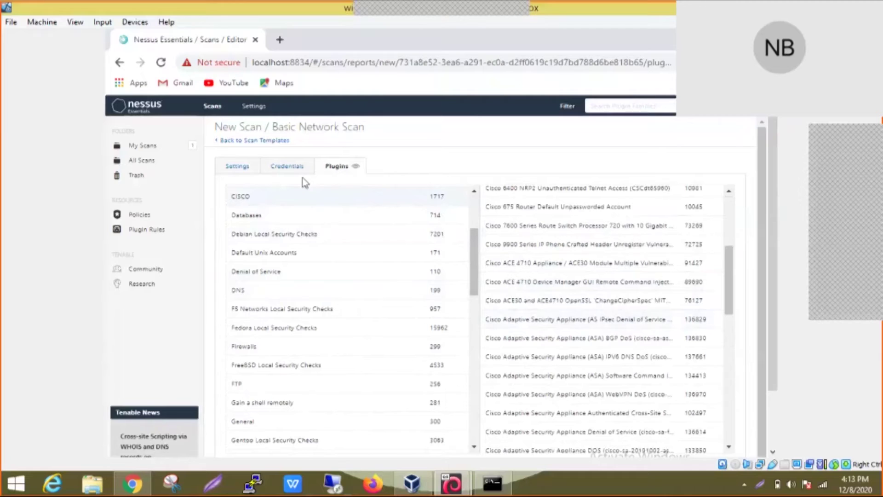
# Step: Confirm Test Policy Scan targets 192.168.43.241 in Basic > General, then save and launch it
pyautogui.click(250, 167)
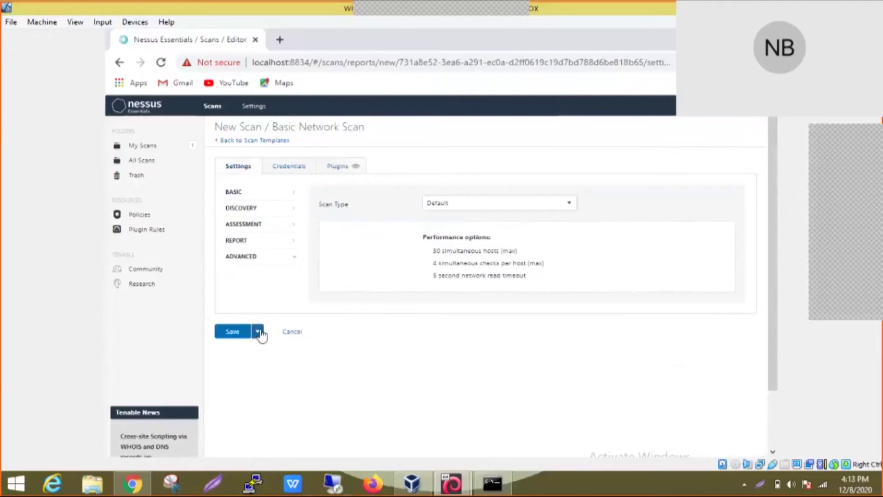
pyautogui.click(240, 192)
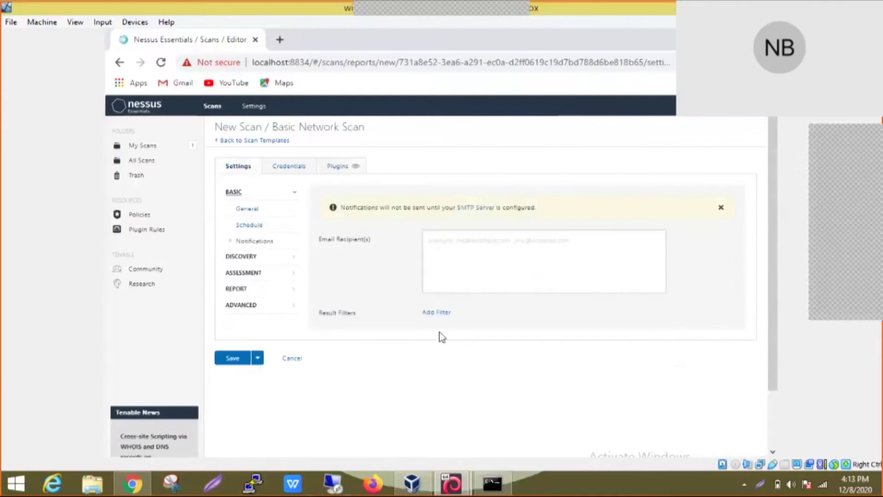
pyautogui.click(248, 210)
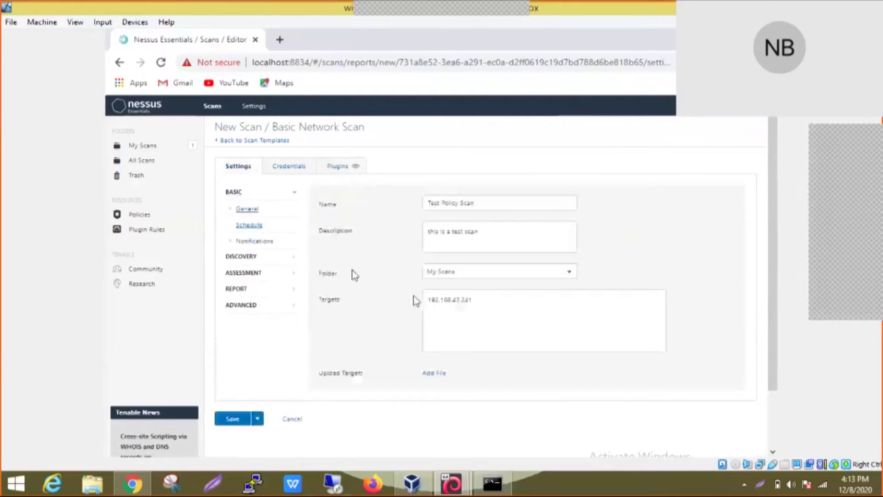
pyautogui.click(258, 420)
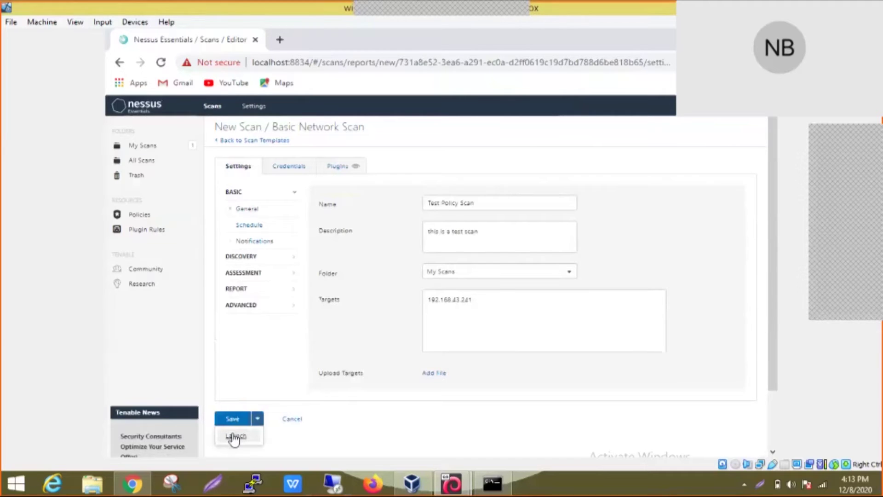
pyautogui.click(236, 436)
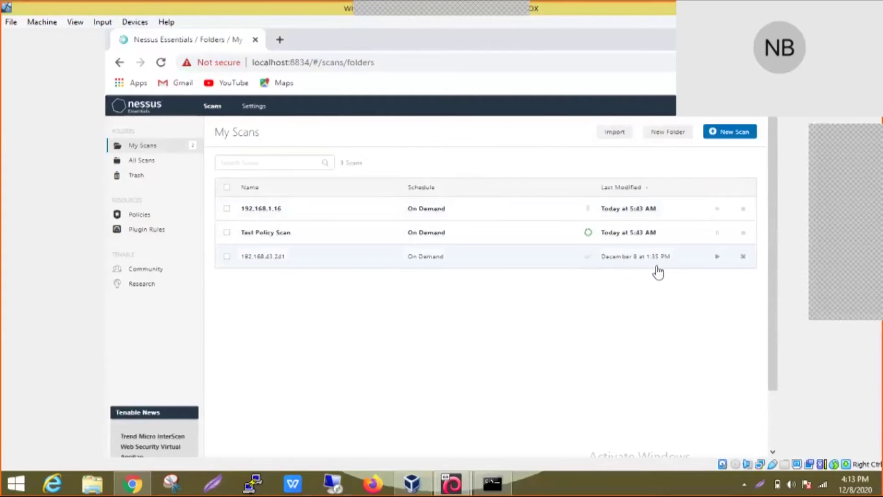
# Step: Launch the 192.168.43.241 scan from its My Scans row
pyautogui.click(719, 258)
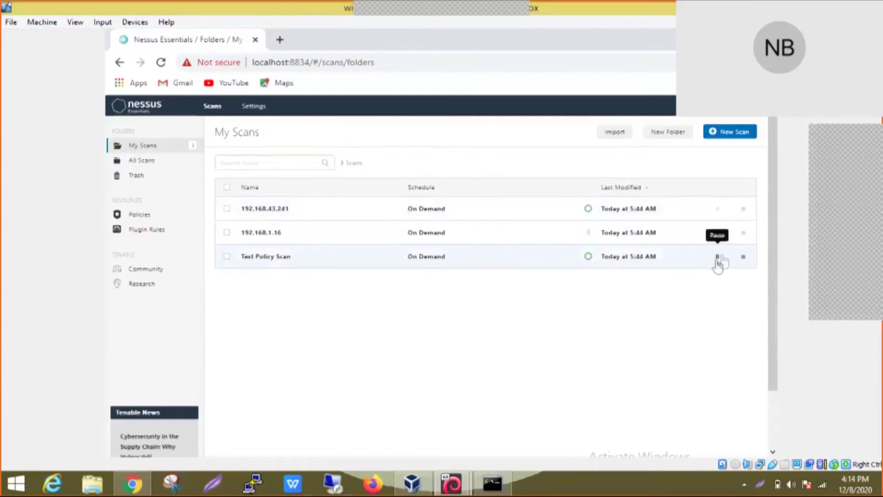
# Step: Check the paused 192.168.1.16 scan's vulnerabilities, hosts and history, then open the 192.168.43.241 scan
pyautogui.click(615, 213)
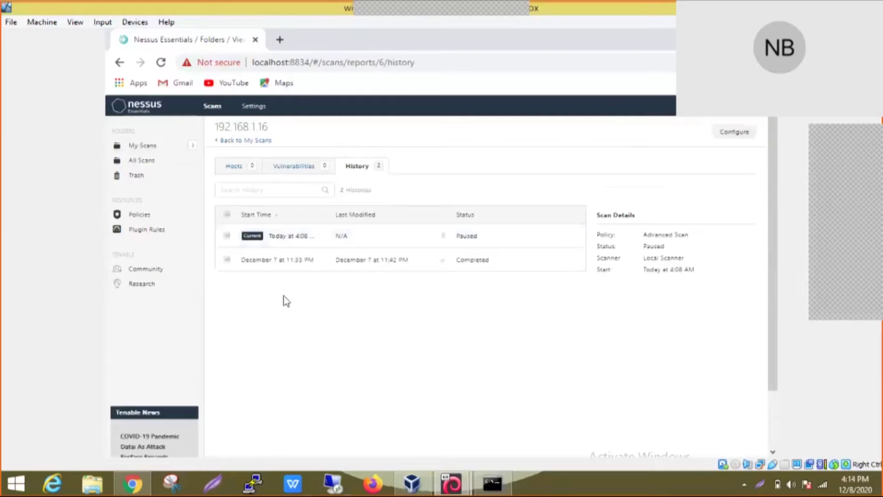
pyautogui.click(306, 168)
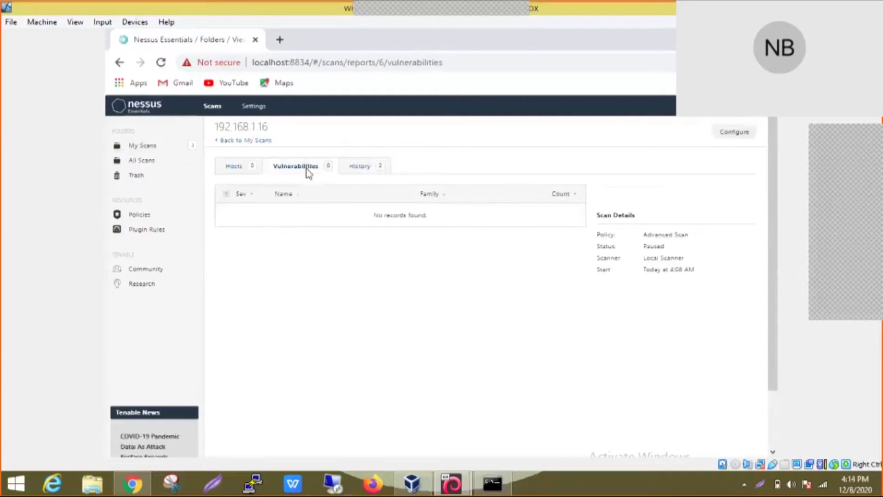
pyautogui.click(235, 168)
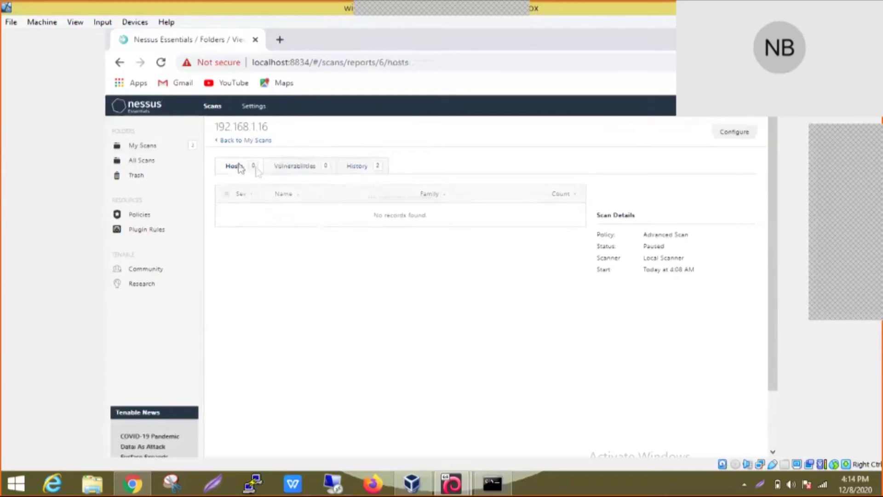
pyautogui.click(358, 171)
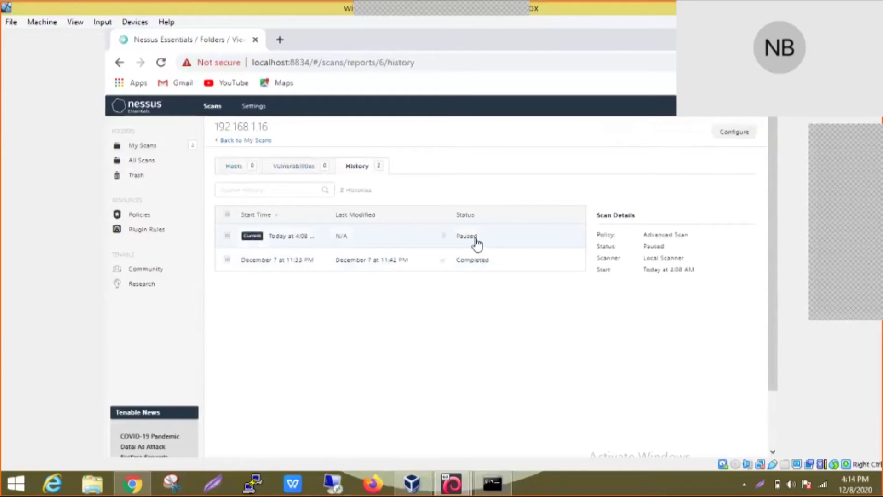
pyautogui.click(236, 141)
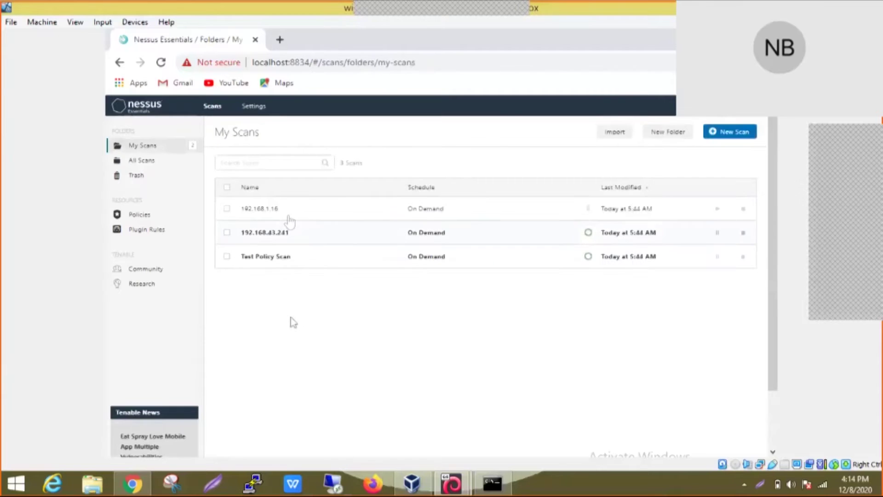
pyautogui.click(274, 235)
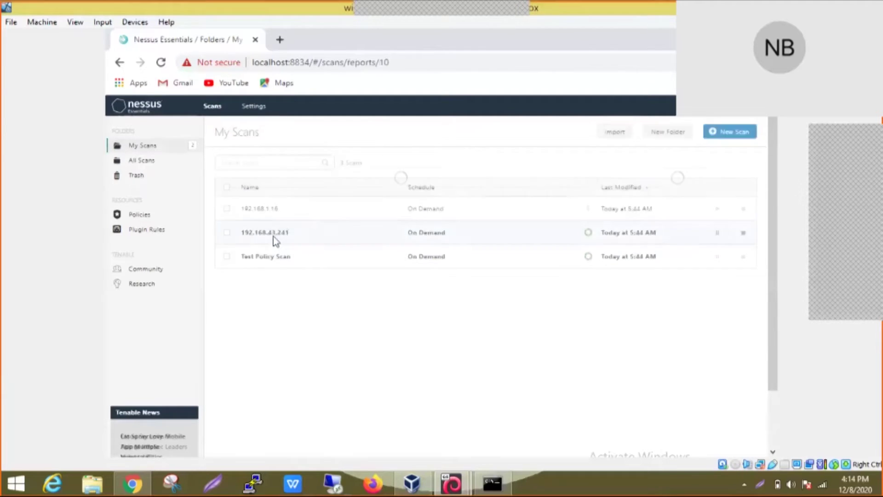
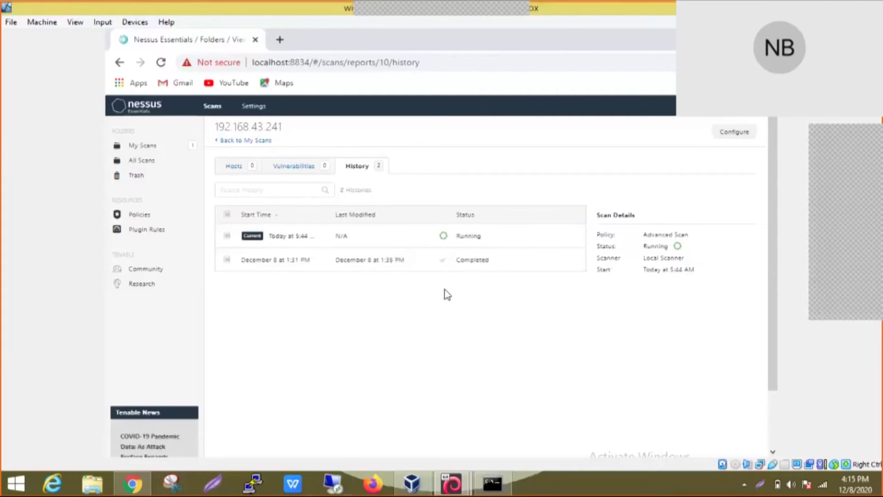
# Step: Load the completed December 8, 1:31 PM scan run for 192.168.43.241 from History
pyautogui.click(276, 260)
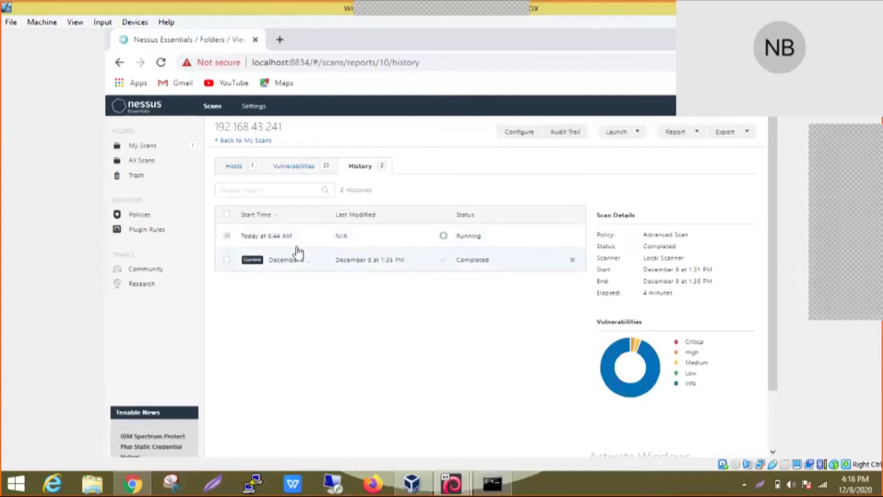
# Step: Review the 23 vulnerabilities, then open the Microsoft Windows (Multiple Issues) group
pyautogui.click(307, 169)
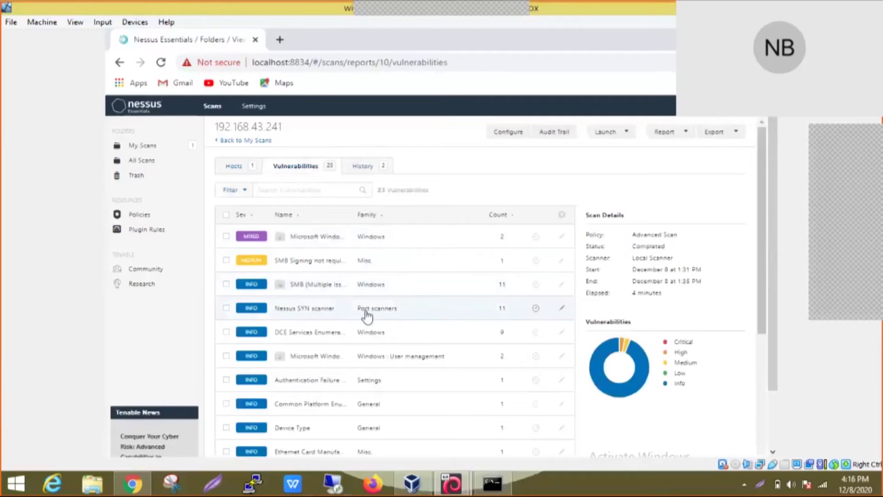
pyautogui.scroll(-3, 366, 316)
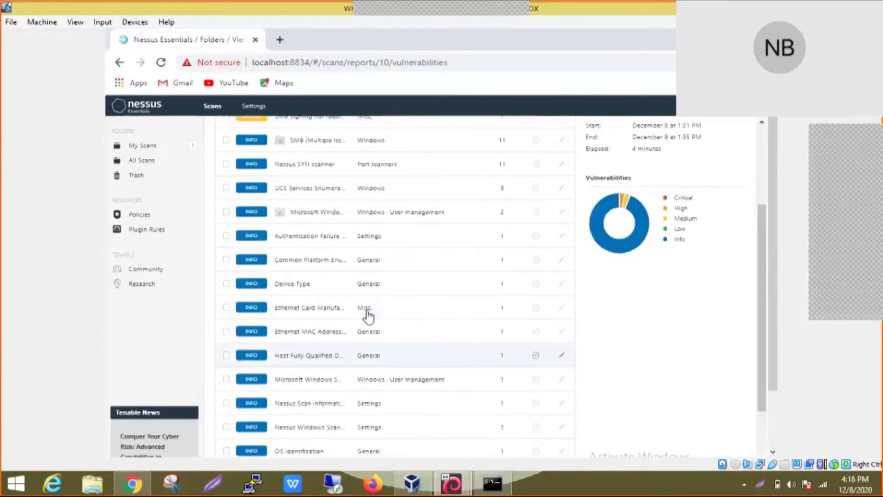
pyautogui.scroll(3, 367, 316)
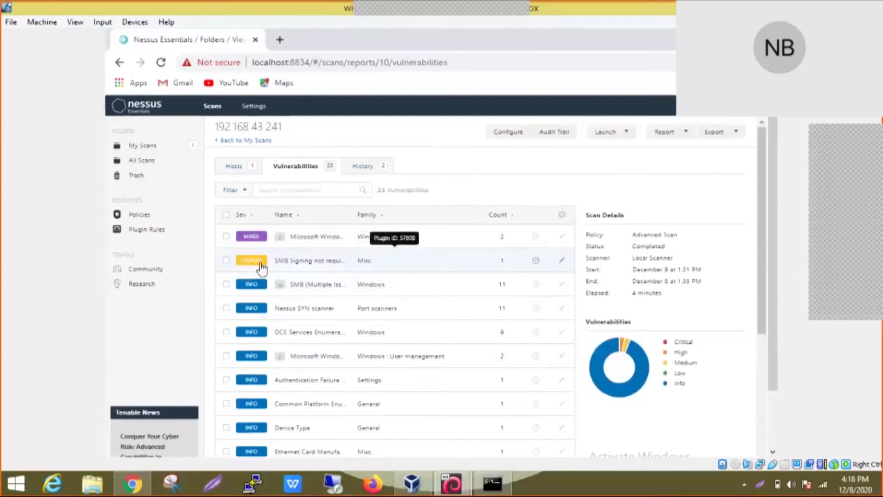
pyautogui.click(303, 239)
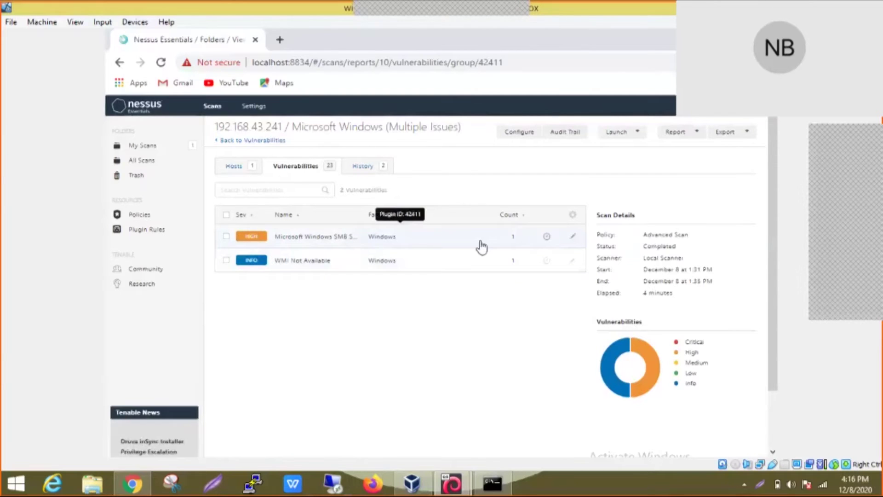
# Step: Open plugin #42411, Microsoft Windows SMB Shares Unprivileged Access, to see its readable shares
pyautogui.click(328, 243)
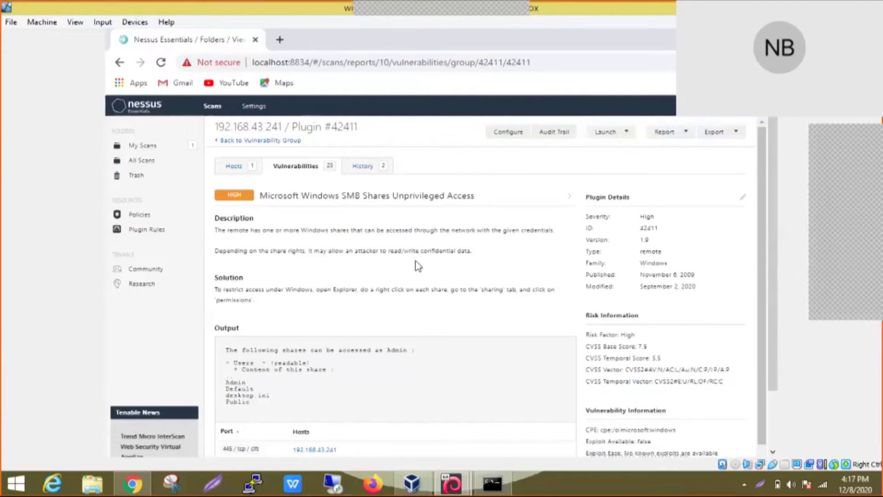
# Step: Read the accessible SMB shares listed in the plugin 42411 output
pyautogui.scroll(-1, 415, 261)
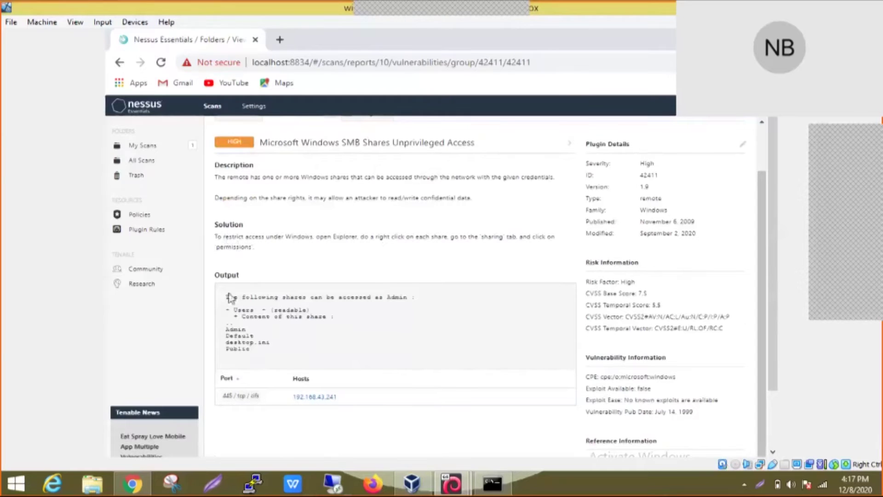
pyautogui.moveTo(230, 298); pyautogui.dragTo(276, 356)
pyautogui.click(232, 319)
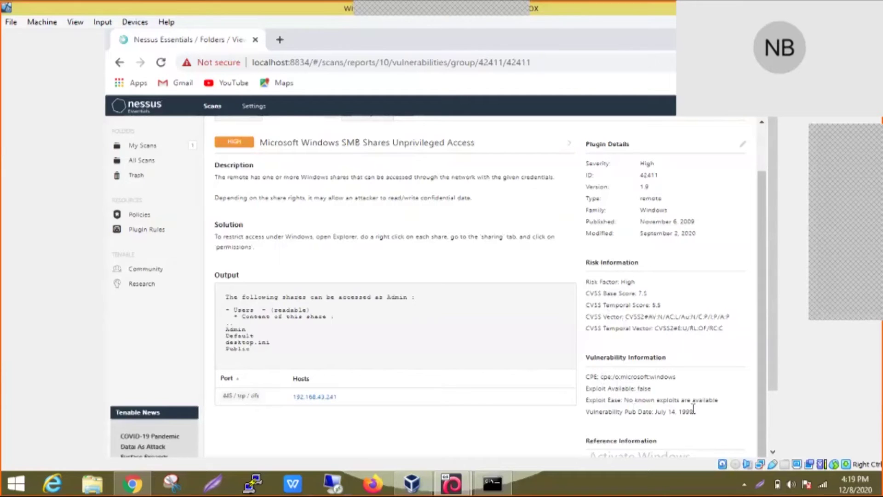
# Step: Read the vulnerability and exploit information, then return to the scan's History
pyautogui.moveTo(692, 412); pyautogui.dragTo(593, 377)
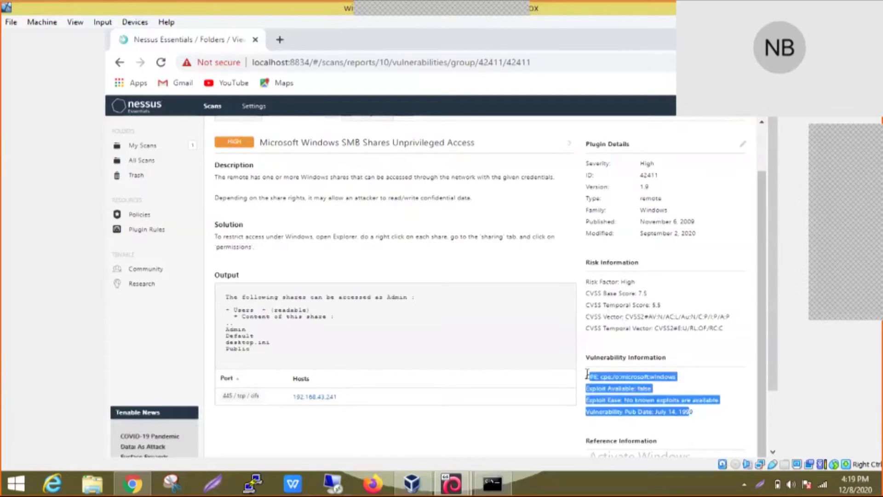
pyautogui.click(593, 376)
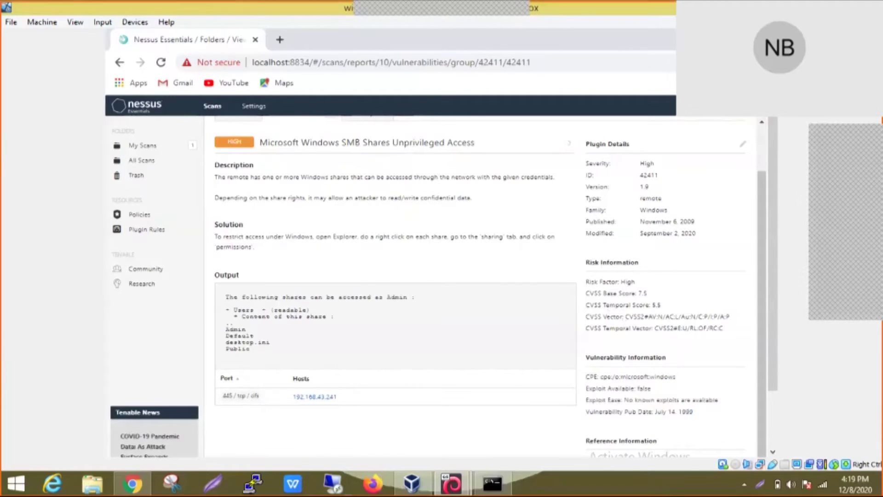
pyautogui.scroll(2, 274, 162)
pyautogui.click(374, 168)
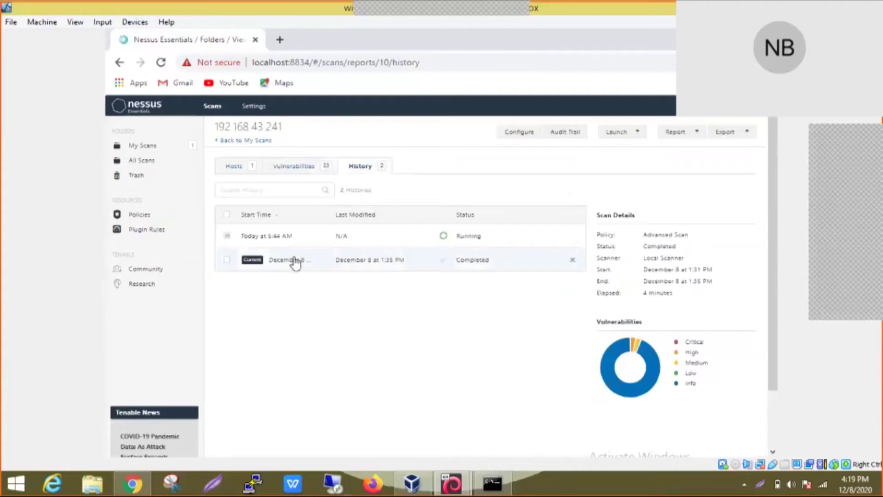
# Step: Reopen the December 8 run's 23 vulnerabilities and browse all findings to the bottom and back
pyautogui.click(309, 172)
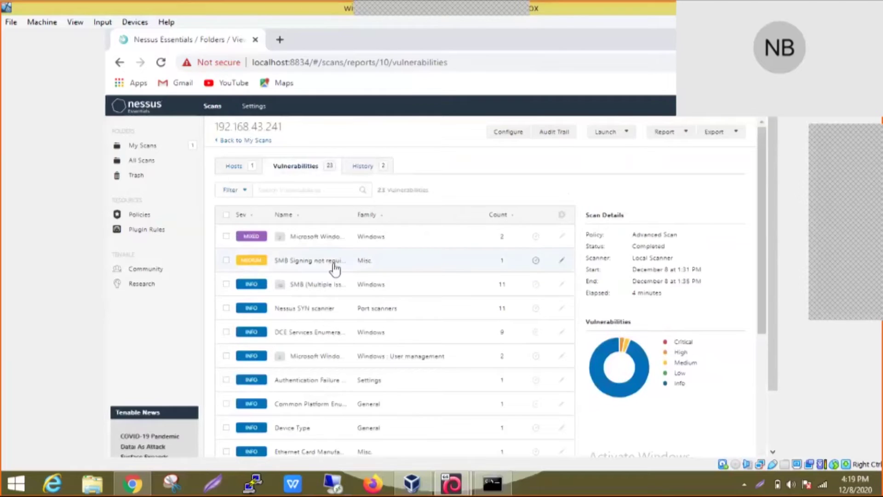
pyautogui.scroll(-5, 334, 269)
pyautogui.scroll(-1, 333, 268)
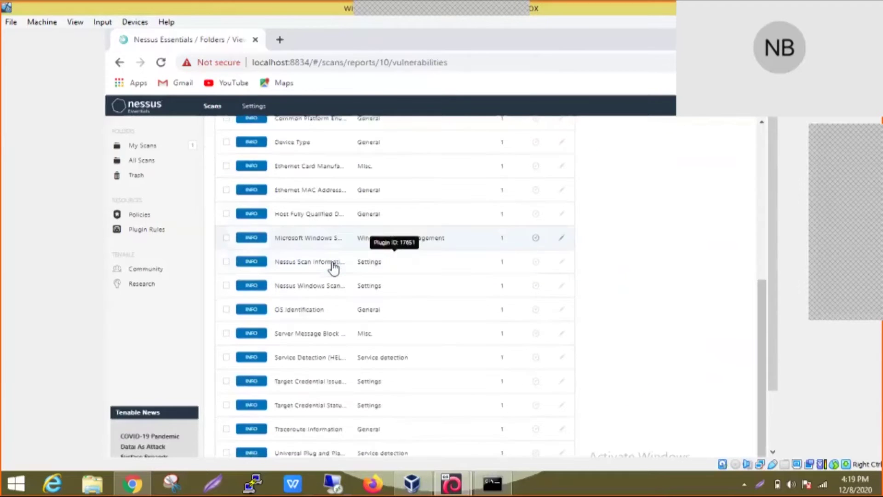
pyautogui.scroll(6, 333, 266)
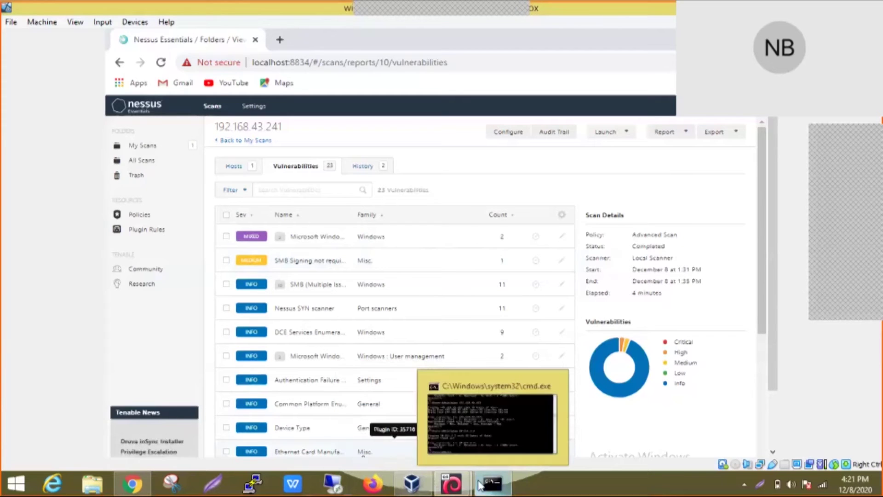
pyautogui.moveTo(132, 482)
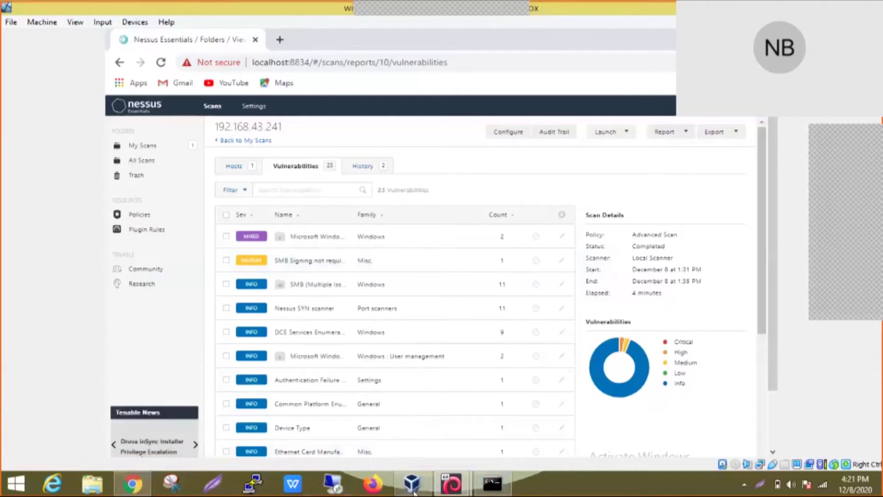
pyautogui.moveTo(413, 491)
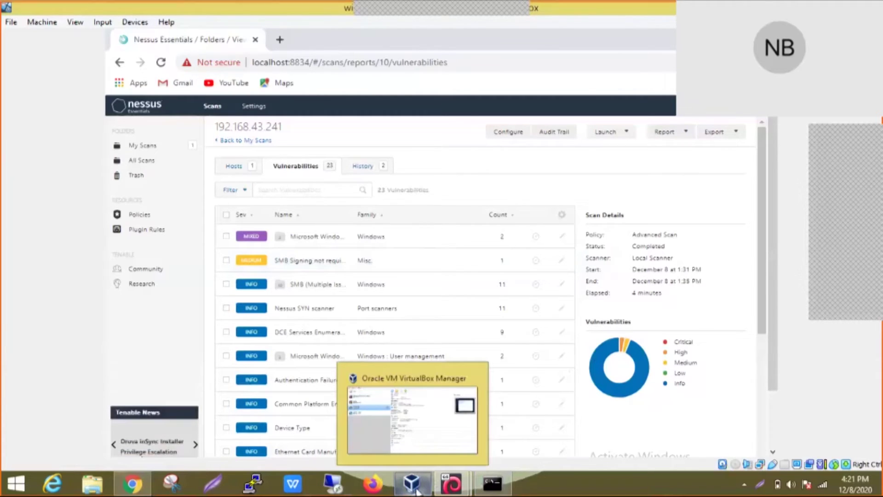
pyautogui.moveTo(493, 485)
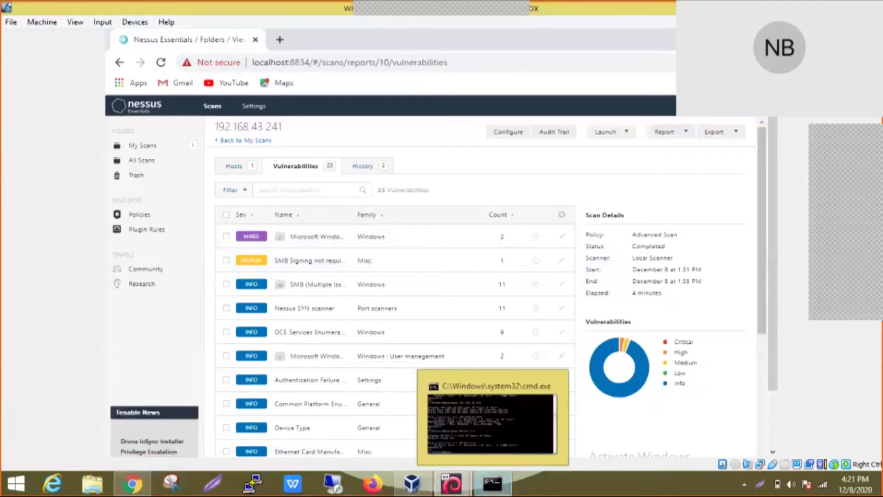